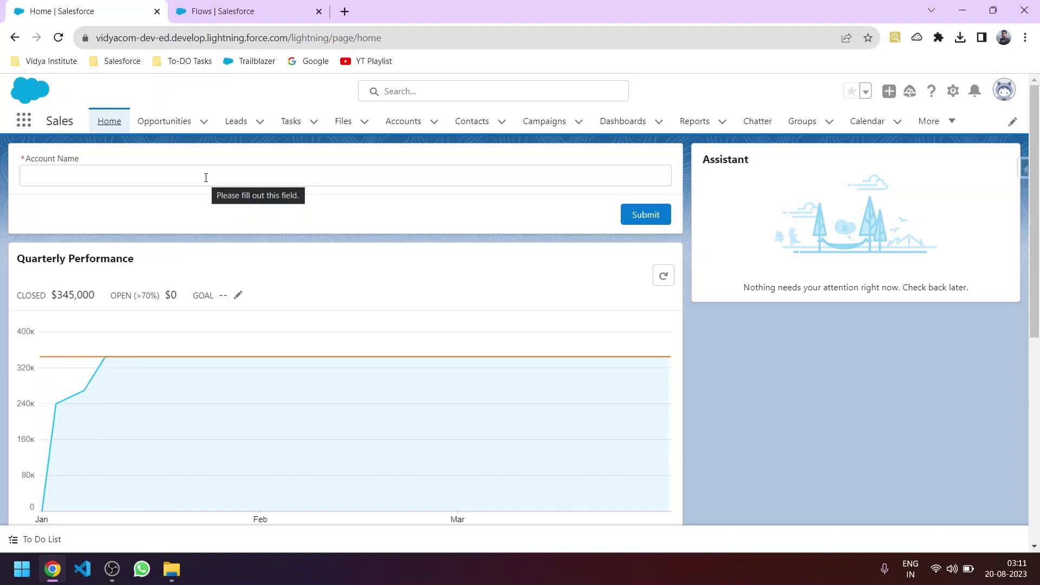
From the Accounts tab, open the first account in the Recently Viewed list.
{"action": "left_click", "coordinate": [400, 126]}
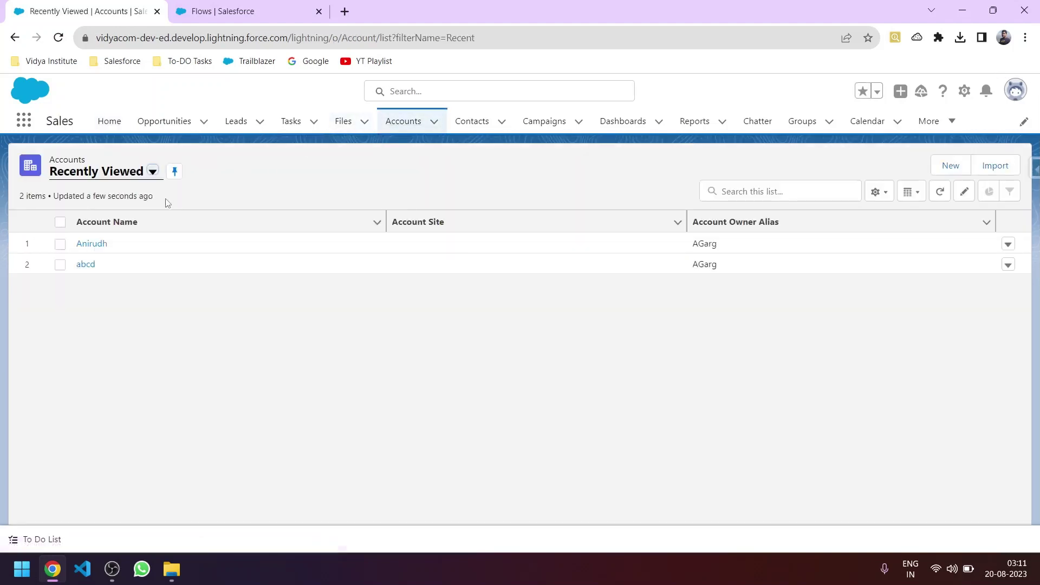
{"action": "left_click", "coordinate": [99, 244]}
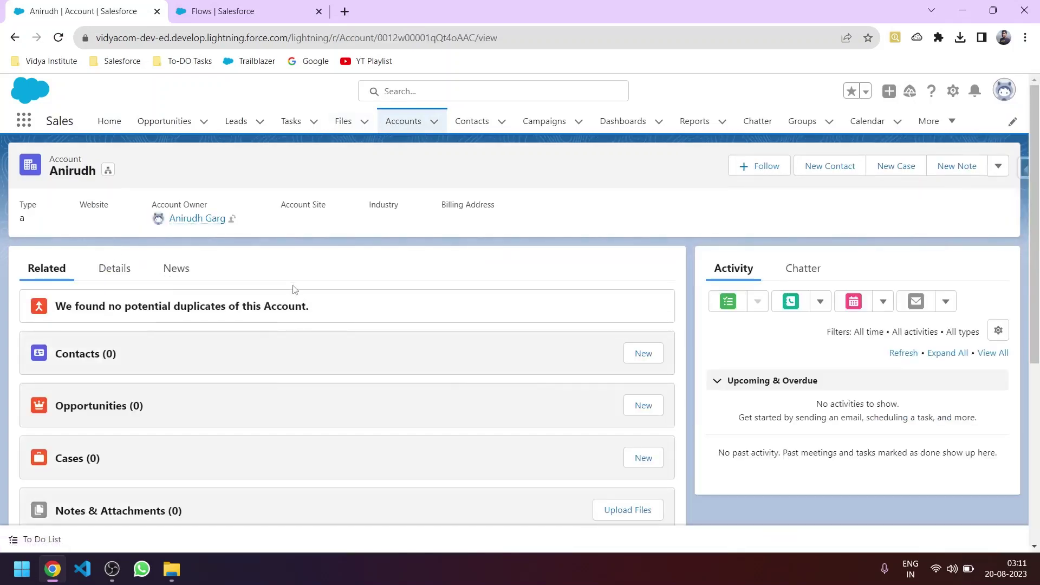
{"action": "left_click", "coordinate": [998, 166]}
{"action": "left_click", "coordinate": [937, 284]}
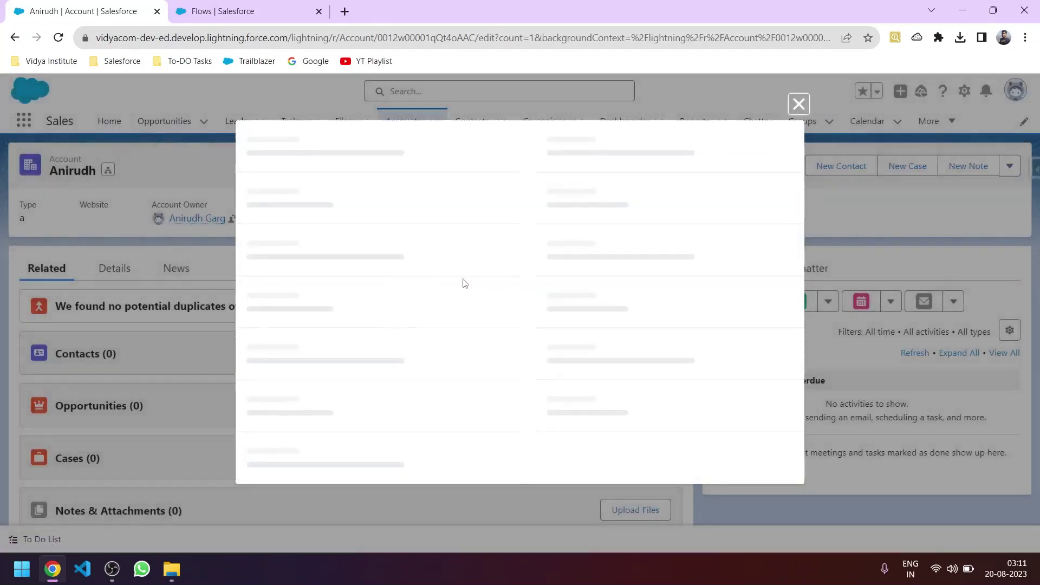
{"action": "scroll", "coordinate": [302, 371], "scroll_direction": "down", "scroll_amount": 1}
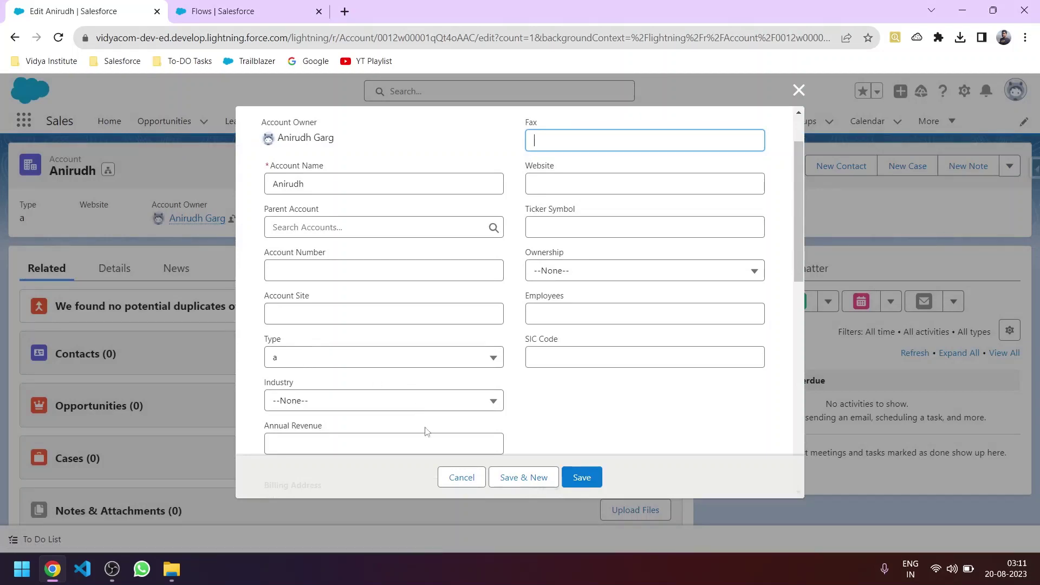
{"action": "left_click", "coordinate": [459, 476]}
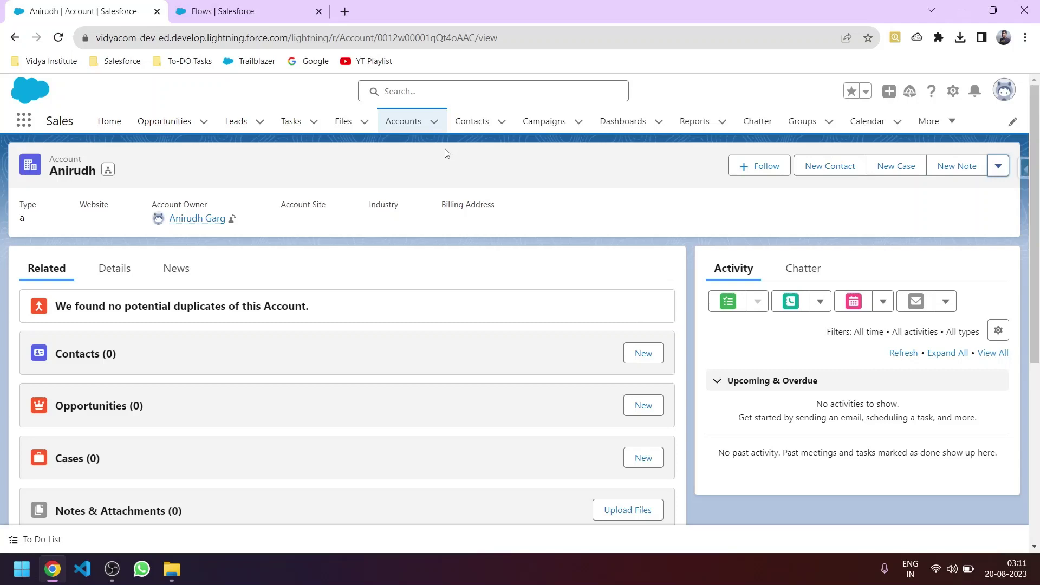
From the Setup Flows list, create a new Screen Flow with an empty Start-to-End canvas.
{"action": "left_click", "coordinate": [407, 130]}
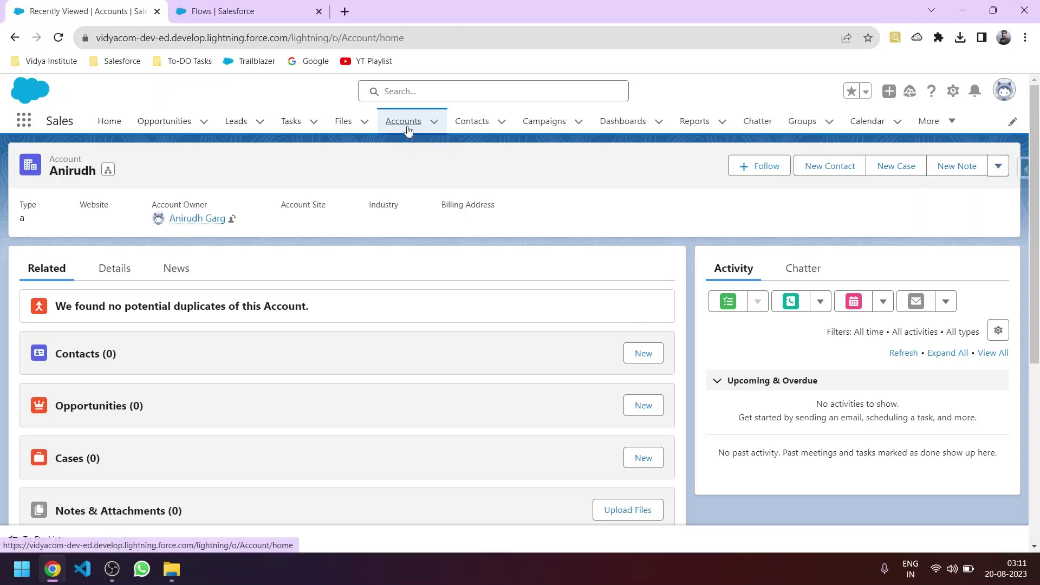
{"action": "left_click", "coordinate": [255, 11]}
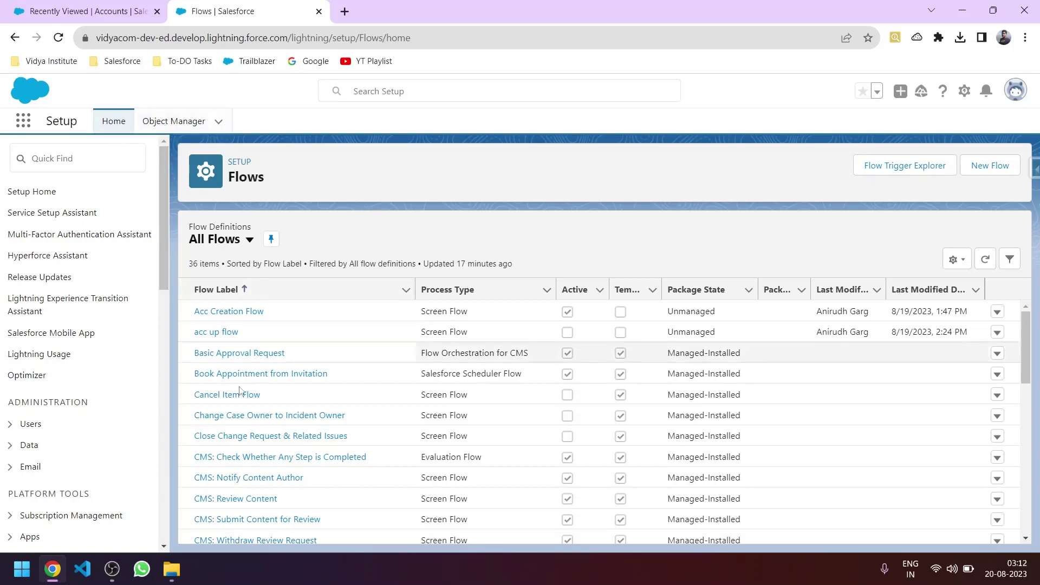
{"action": "left_click", "coordinate": [990, 166]}
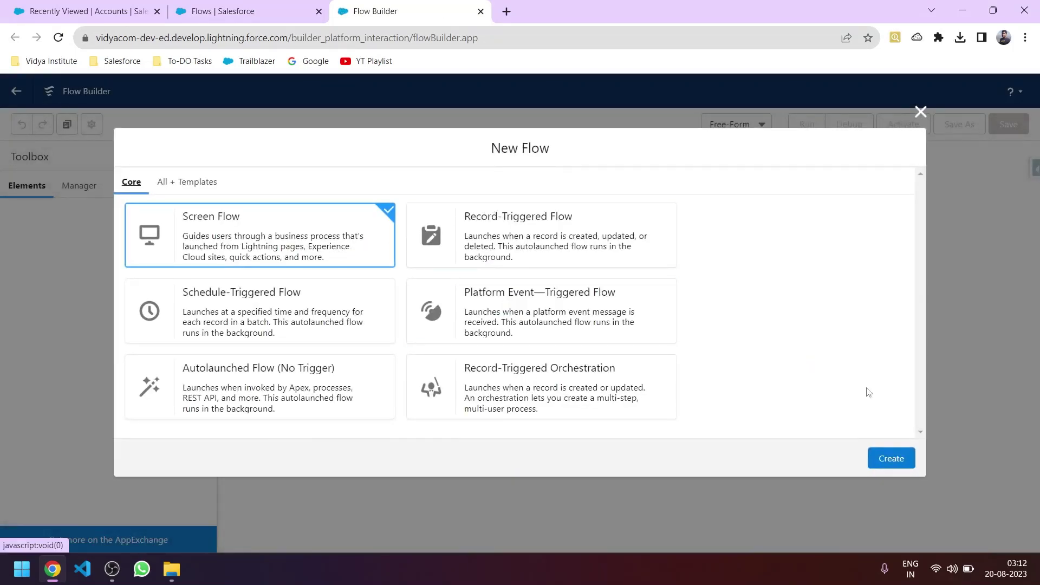
{"action": "left_click", "coordinate": [888, 457]}
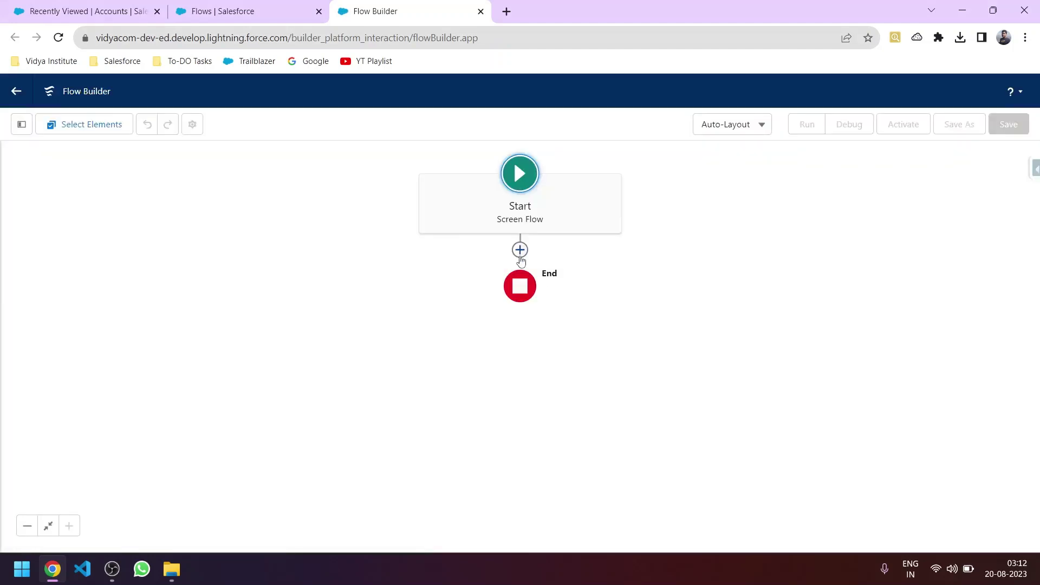
Insert a Screen element after Start and search its components for 'pick'.
{"action": "left_click", "coordinate": [520, 250]}
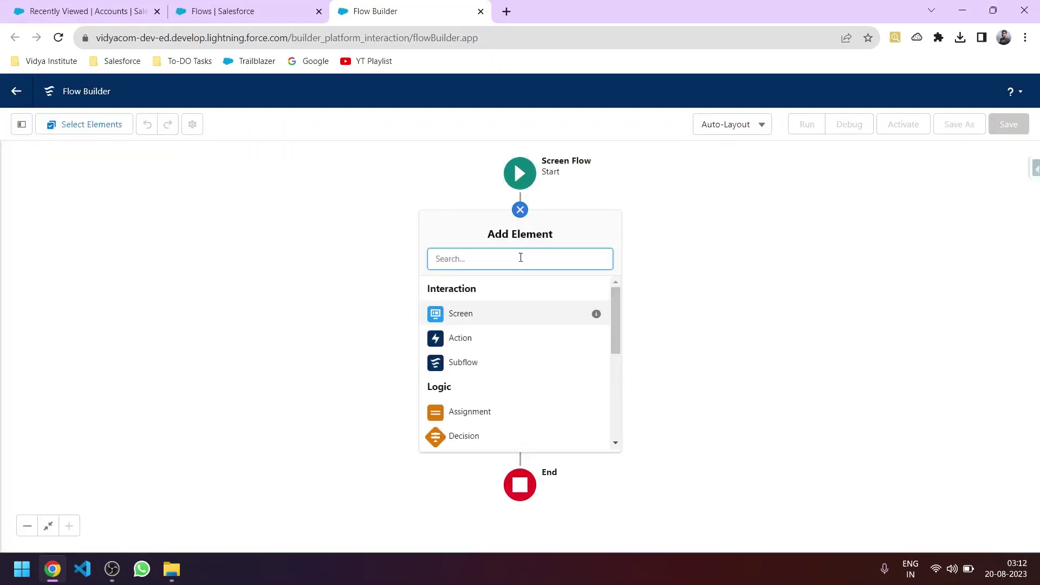
{"action": "left_click", "coordinate": [479, 320]}
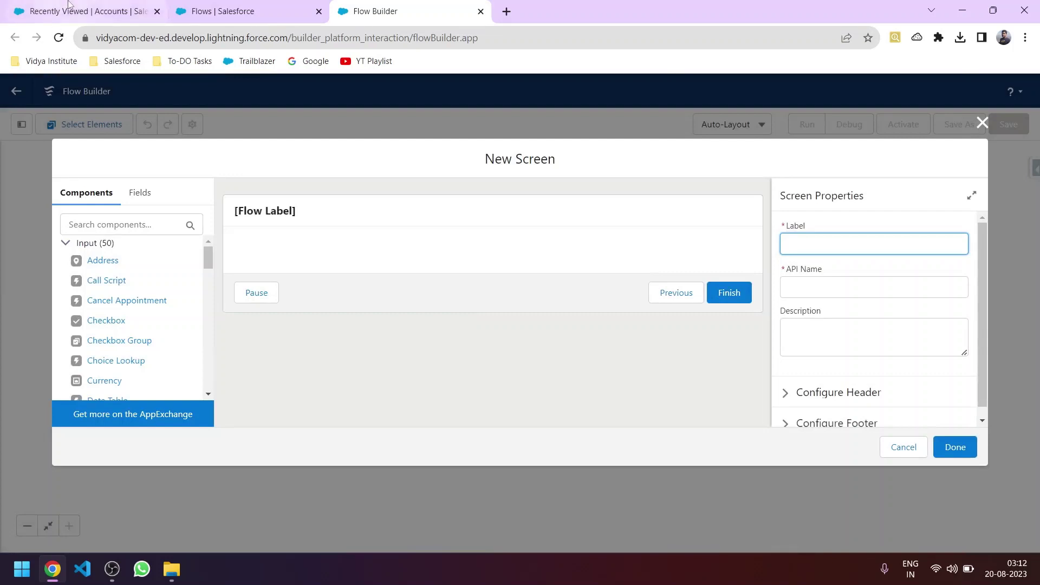
{"action": "left_click", "coordinate": [87, 10]}
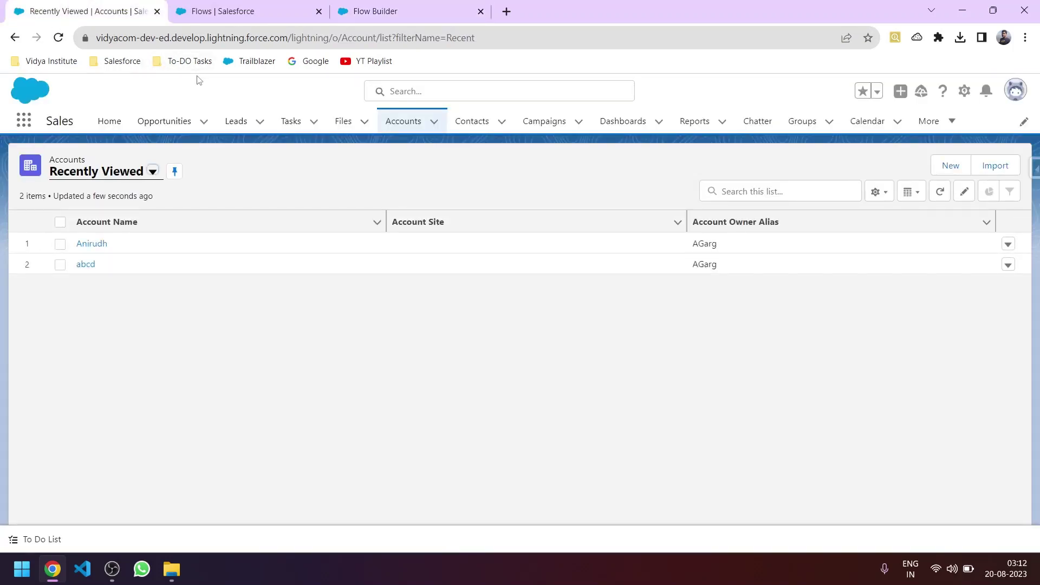
{"action": "left_click", "coordinate": [434, 4]}
{"action": "left_click", "coordinate": [118, 224]}
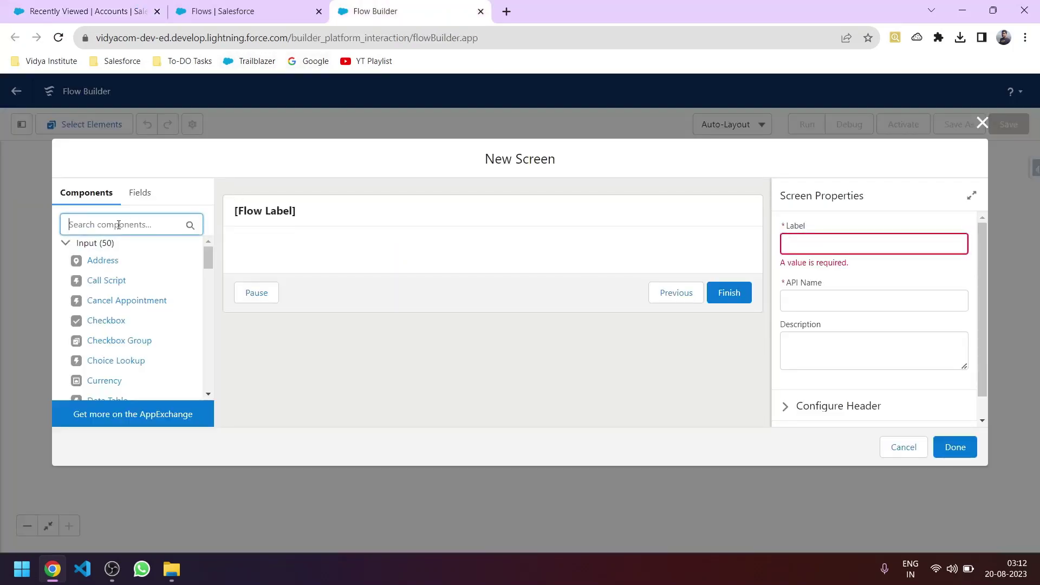
{"action": "type", "text": "picx"}
{"action": "key", "text": "BackSpace"}
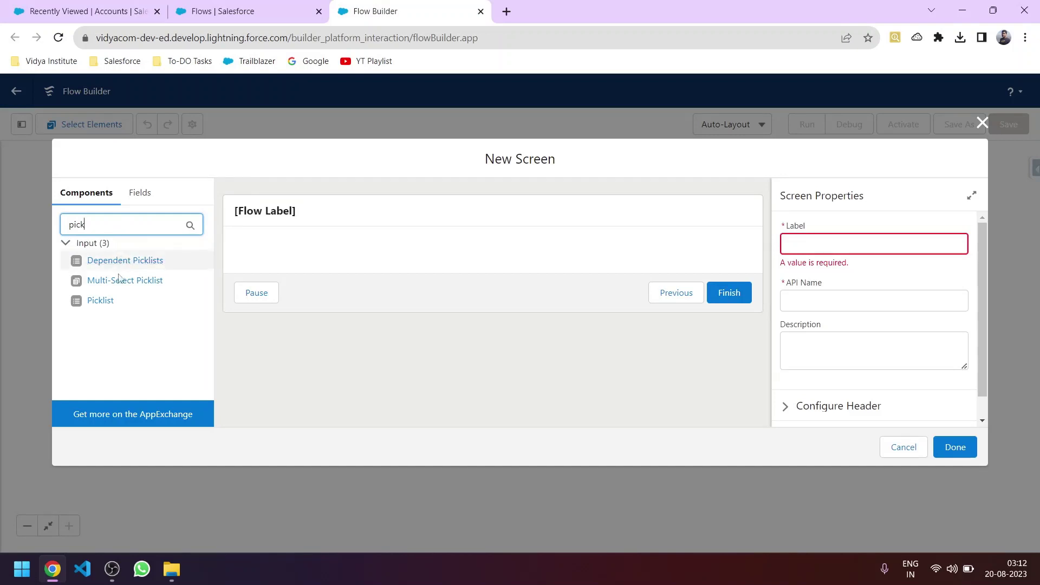
Add a required Picklist labelled 'Account Type' with API name Account_Type to the screen.
{"action": "left_click", "coordinate": [100, 300]}
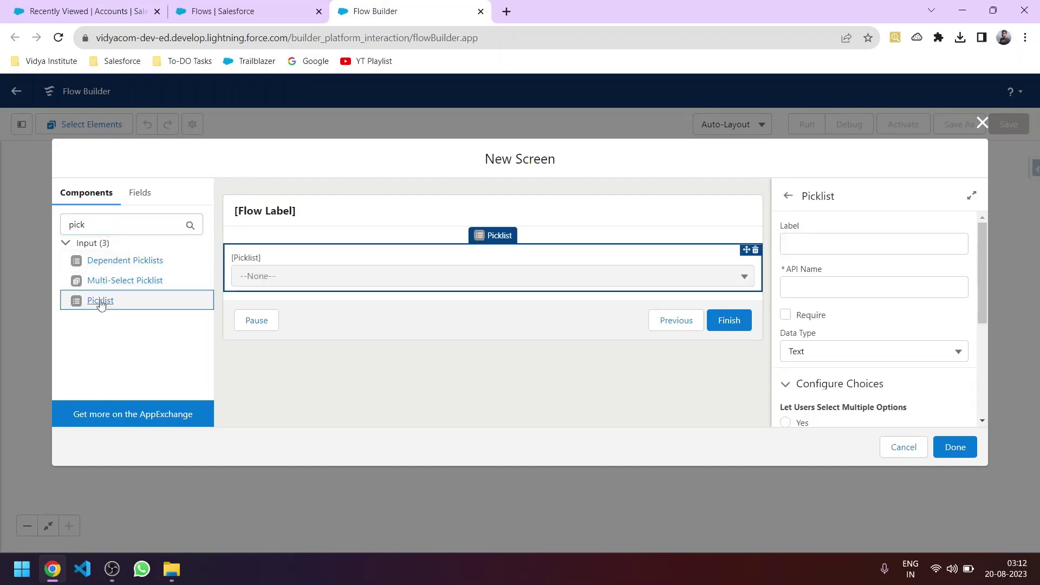
{"action": "left_click", "coordinate": [790, 243]}
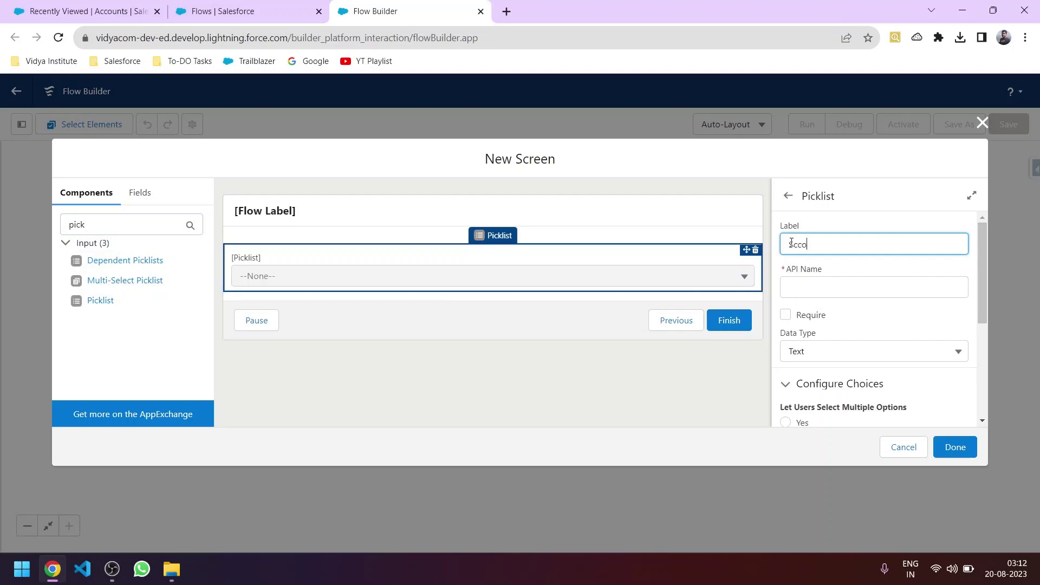
{"action": "type", "text": "Account Type"}
{"action": "left_click", "coordinate": [815, 292]}
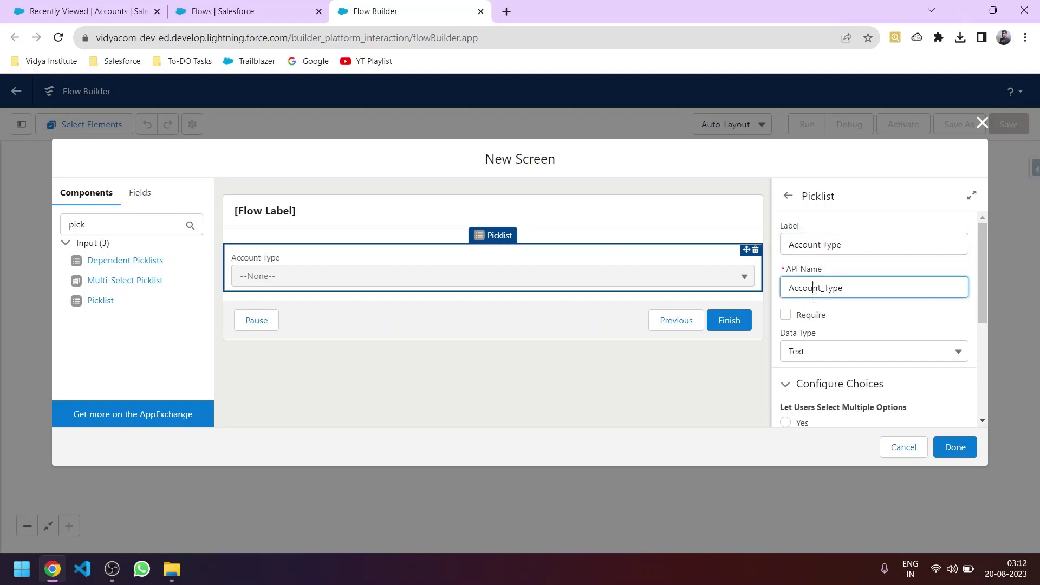
{"action": "left_click", "coordinate": [786, 316]}
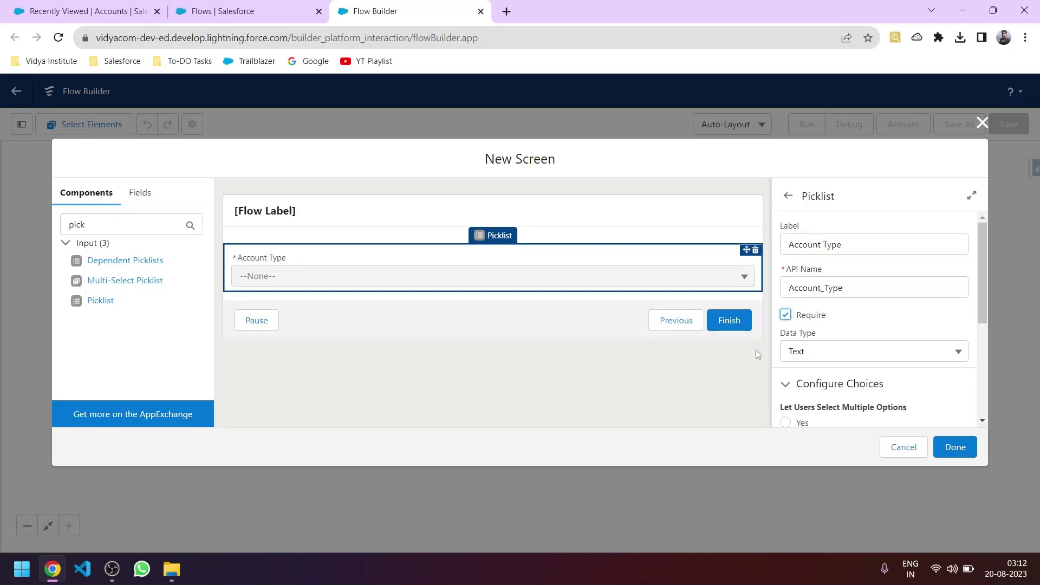
{"action": "scroll", "coordinate": [807, 348], "scroll_direction": "down", "scroll_amount": 1}
{"action": "scroll", "coordinate": [807, 348], "scroll_direction": "down", "scroll_amount": 1}
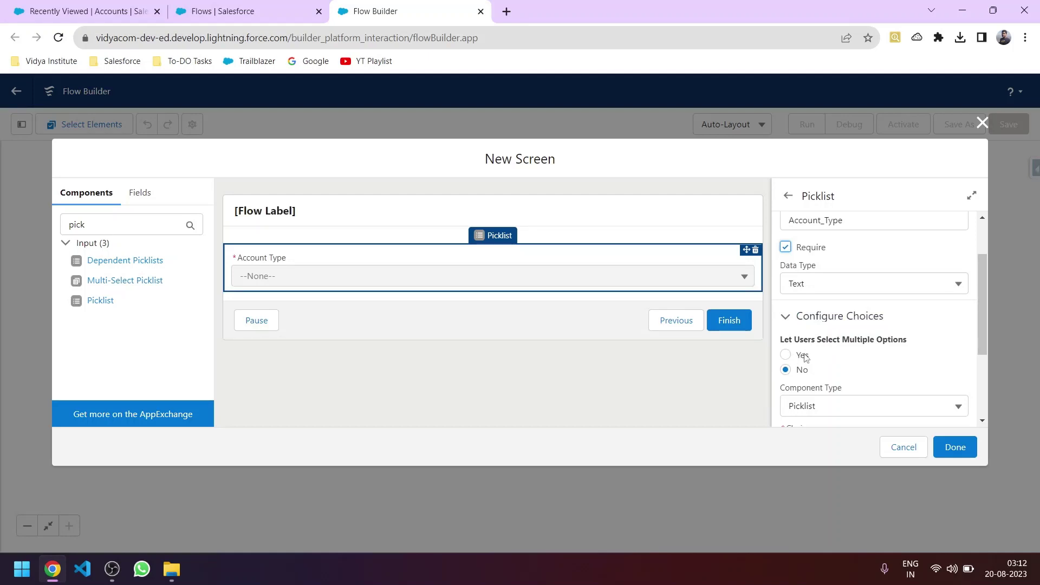
{"action": "scroll", "coordinate": [805, 358], "scroll_direction": "down", "scroll_amount": 1}
{"action": "scroll", "coordinate": [805, 357], "scroll_direction": "down", "scroll_amount": 1}
Try Radio Buttons as the component type, then switch the field back to Picklist.
{"action": "left_click", "coordinate": [827, 338]}
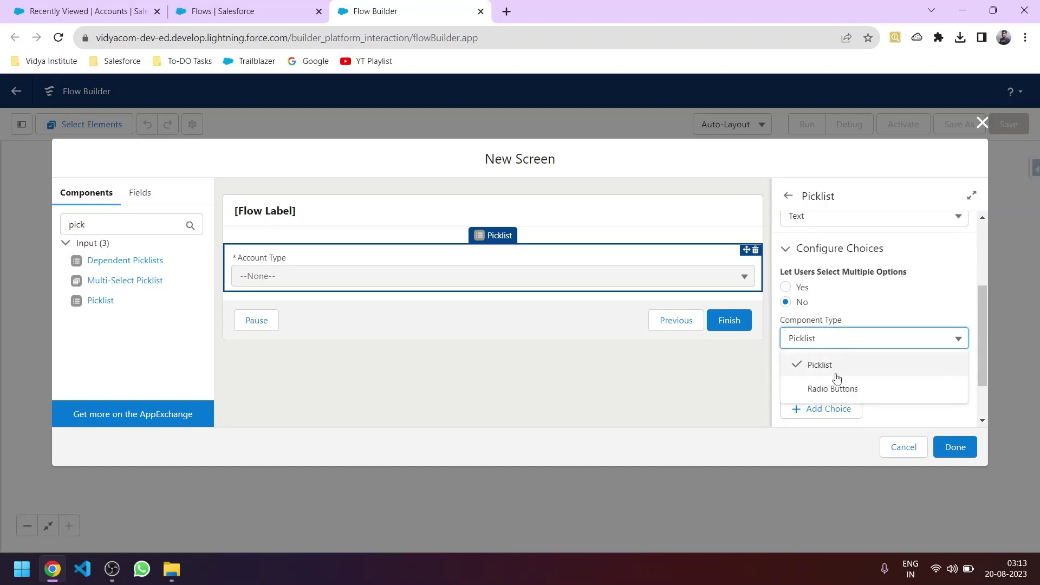
{"action": "left_click", "coordinate": [838, 390]}
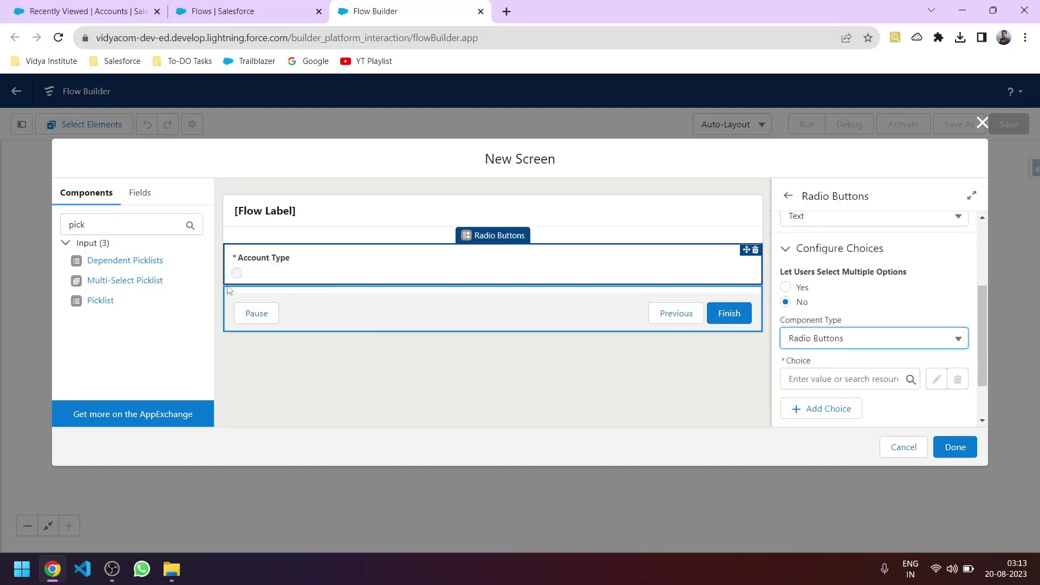
{"action": "left_click", "coordinate": [831, 340]}
{"action": "left_click", "coordinate": [831, 363]}
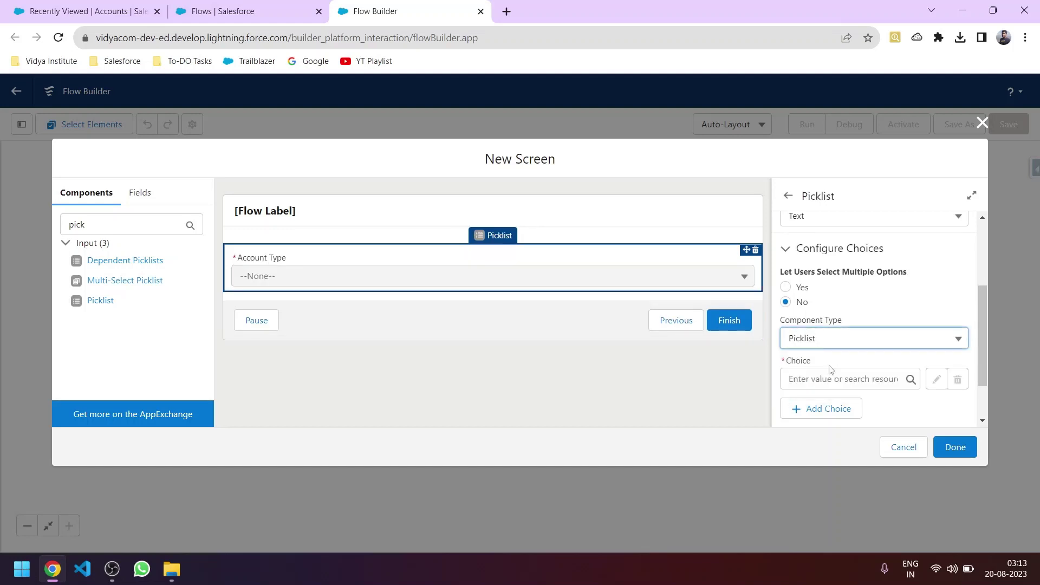
{"action": "scroll", "coordinate": [837, 363], "scroll_direction": "down", "scroll_amount": 1}
{"action": "scroll", "coordinate": [838, 369], "scroll_direction": "up", "scroll_amount": 1}
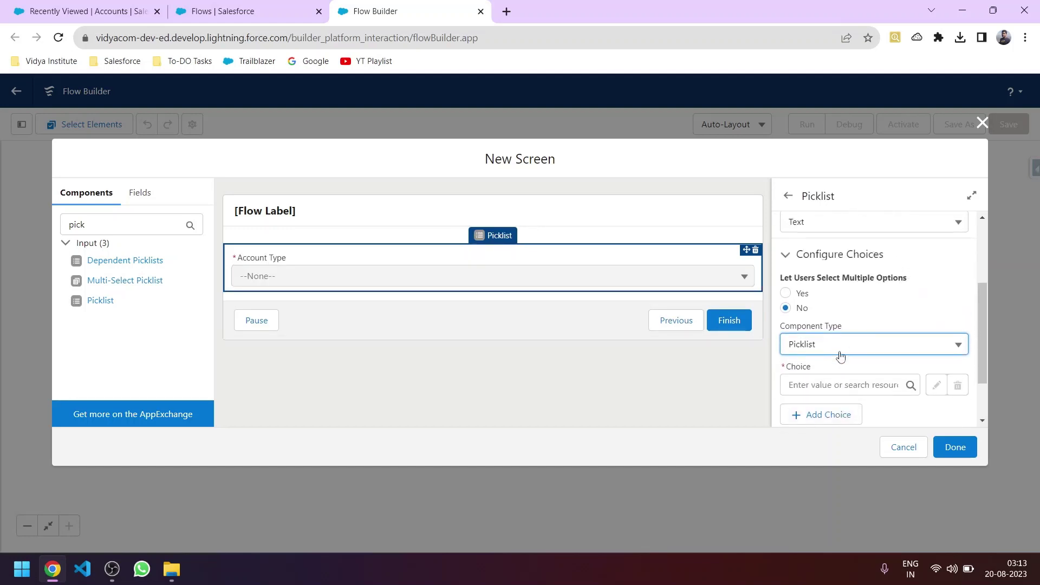
{"action": "scroll", "coordinate": [838, 377], "scroll_direction": "down", "scroll_amount": 1}
Create and assign choice resources a, b and c to the Account Type picklist.
{"action": "left_click", "coordinate": [821, 319]}
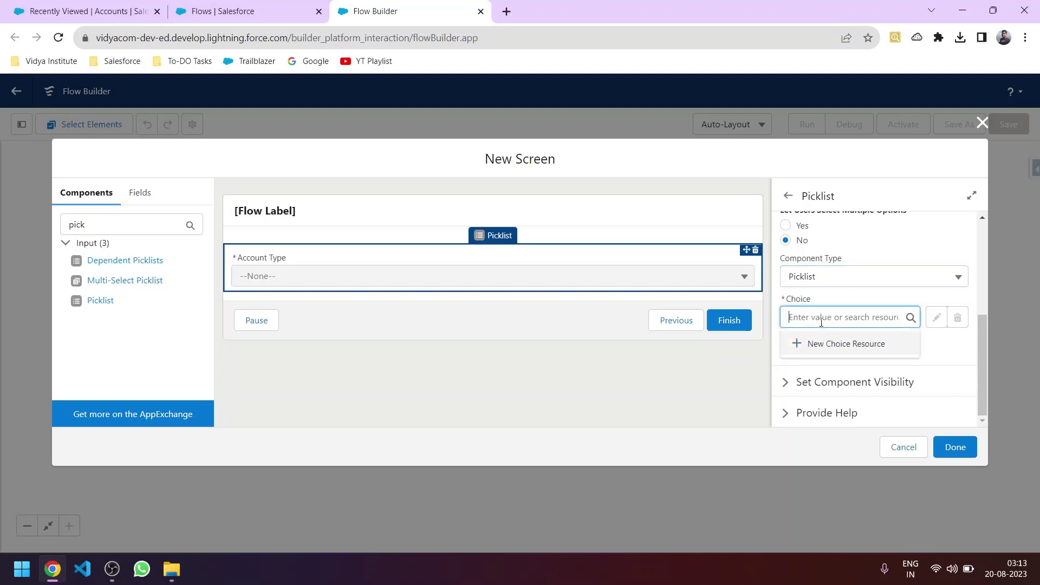
{"action": "type", "text": "a"}
{"action": "left_click", "coordinate": [824, 342]}
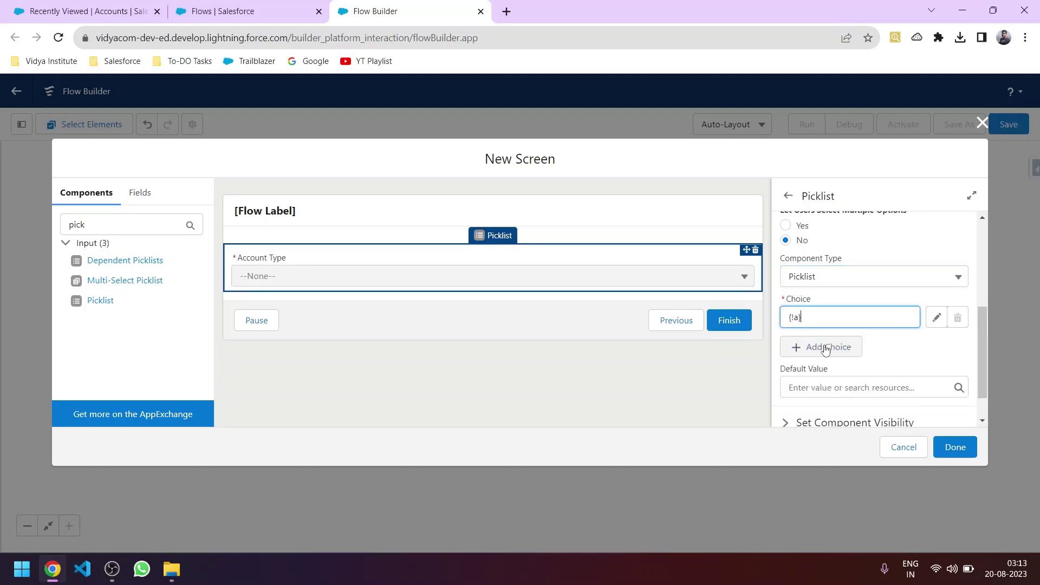
{"action": "left_click", "coordinate": [826, 360]}
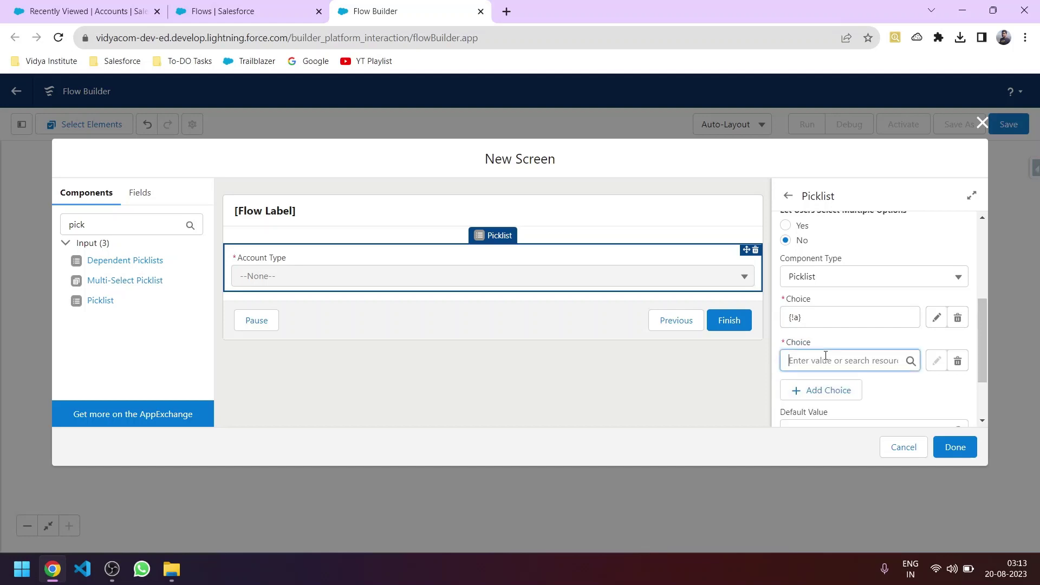
{"action": "type", "text": "b"}
{"action": "left_click", "coordinate": [822, 385]}
{"action": "left_click", "coordinate": [820, 403]}
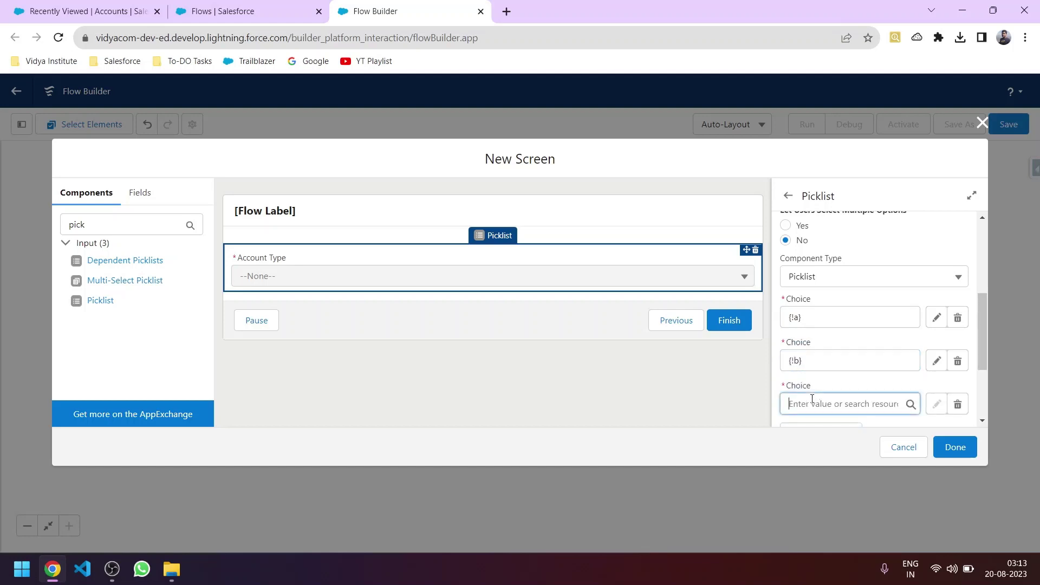
{"action": "type", "text": "c"}
{"action": "left_click", "coordinate": [829, 430]}
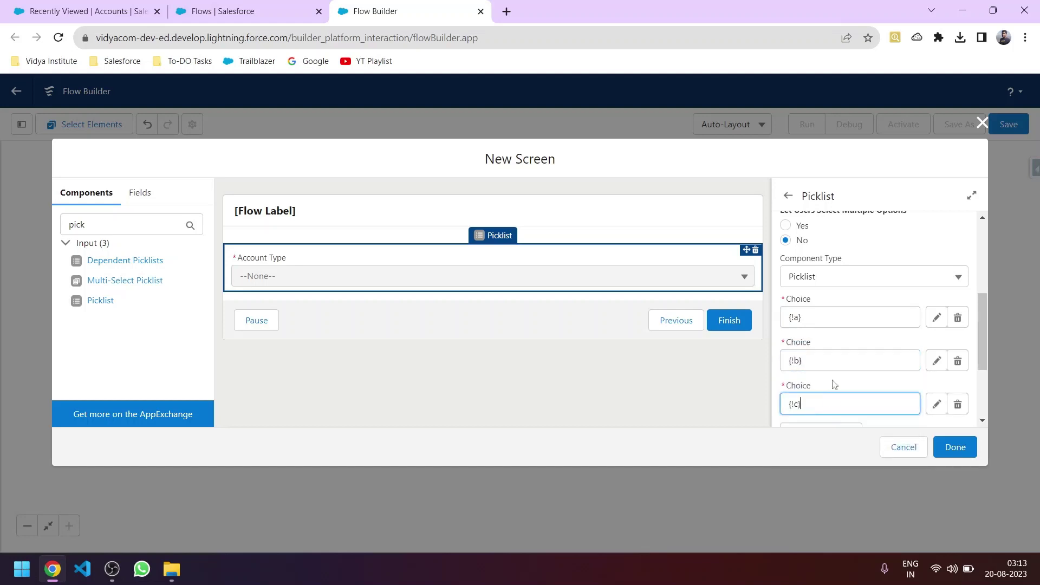
{"action": "scroll", "coordinate": [834, 382], "scroll_direction": "down", "scroll_amount": 3}
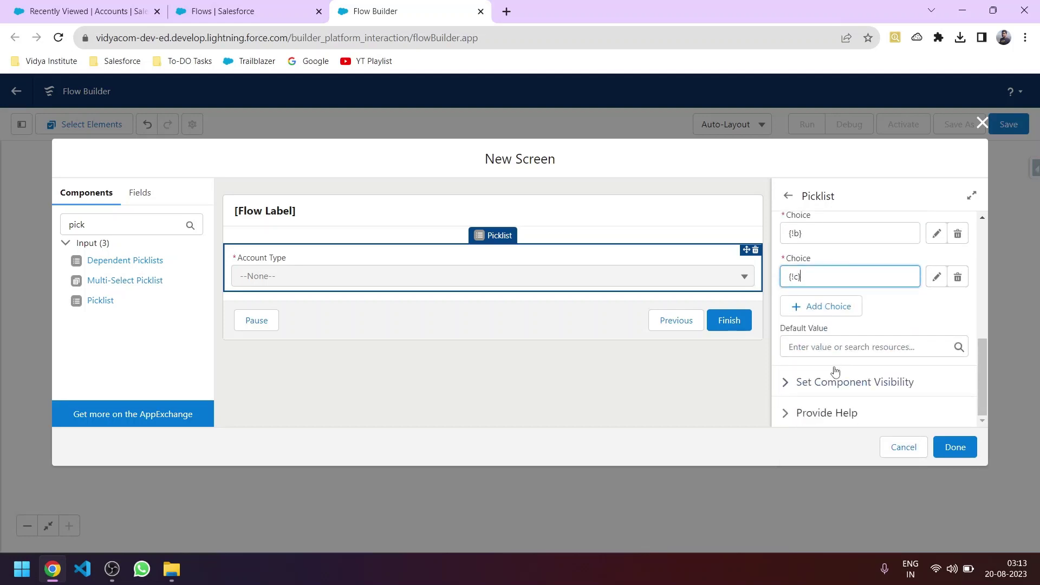
{"action": "scroll", "coordinate": [835, 371], "scroll_direction": "up", "scroll_amount": 2}
{"action": "scroll", "coordinate": [846, 325], "scroll_direction": "down", "scroll_amount": 2}
Make choice a the Account Type picklist's default value.
{"action": "left_click", "coordinate": [842, 351]}
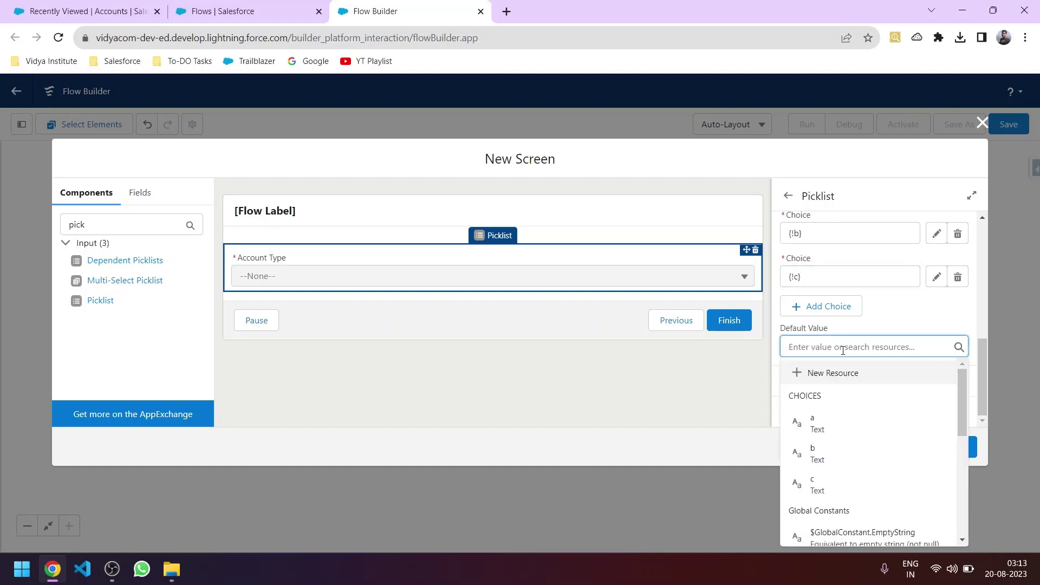
{"action": "left_click", "coordinate": [836, 421]}
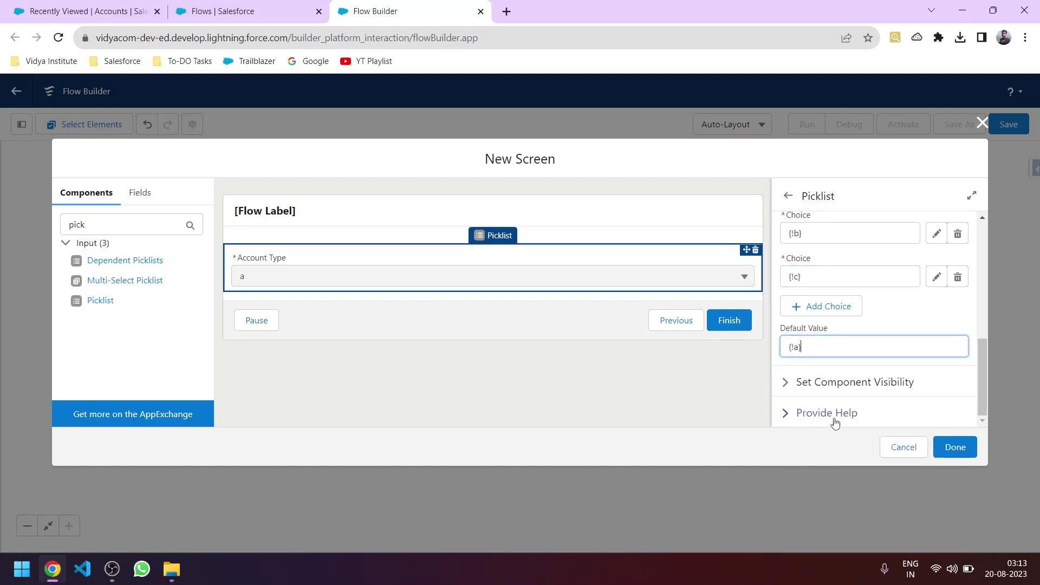
{"action": "left_click", "coordinate": [850, 387]}
{"action": "scroll", "coordinate": [844, 390], "scroll_direction": "down", "scroll_amount": 1}
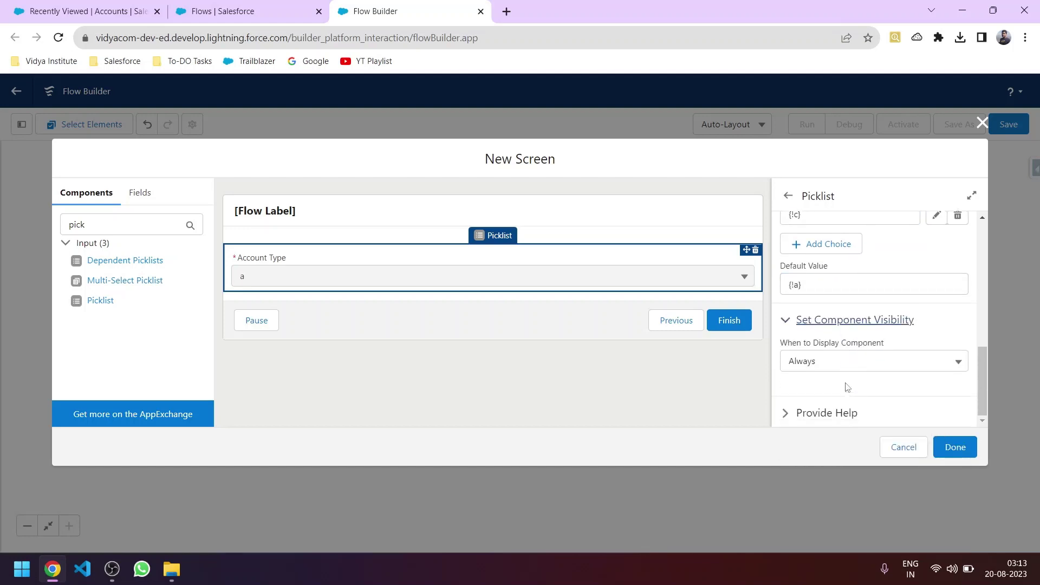
Expand the Provide Help section and leave the help text empty.
{"action": "left_click", "coordinate": [832, 412]}
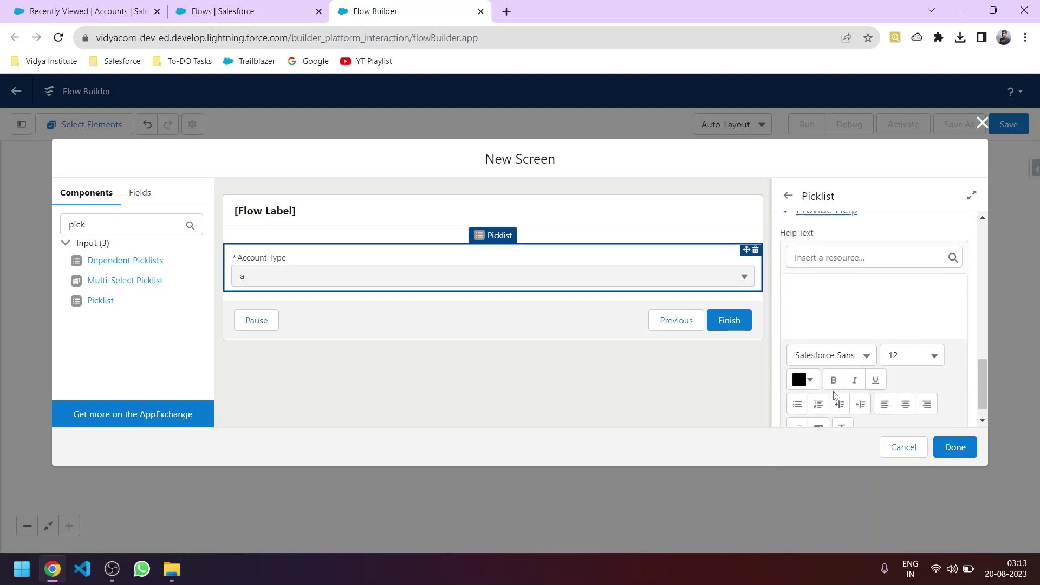
{"action": "left_click", "coordinate": [818, 259]}
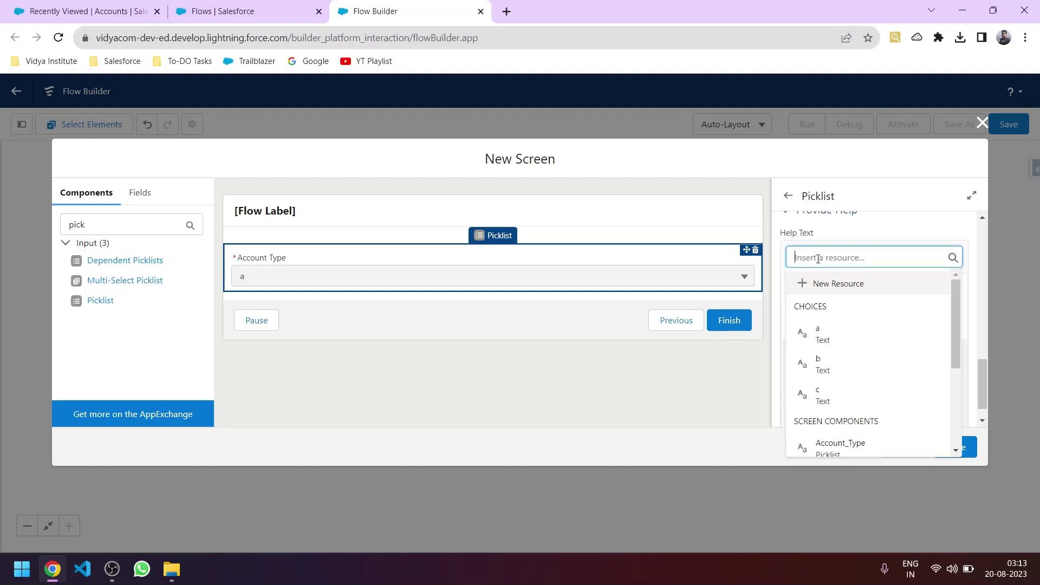
{"action": "left_click", "coordinate": [936, 241]}
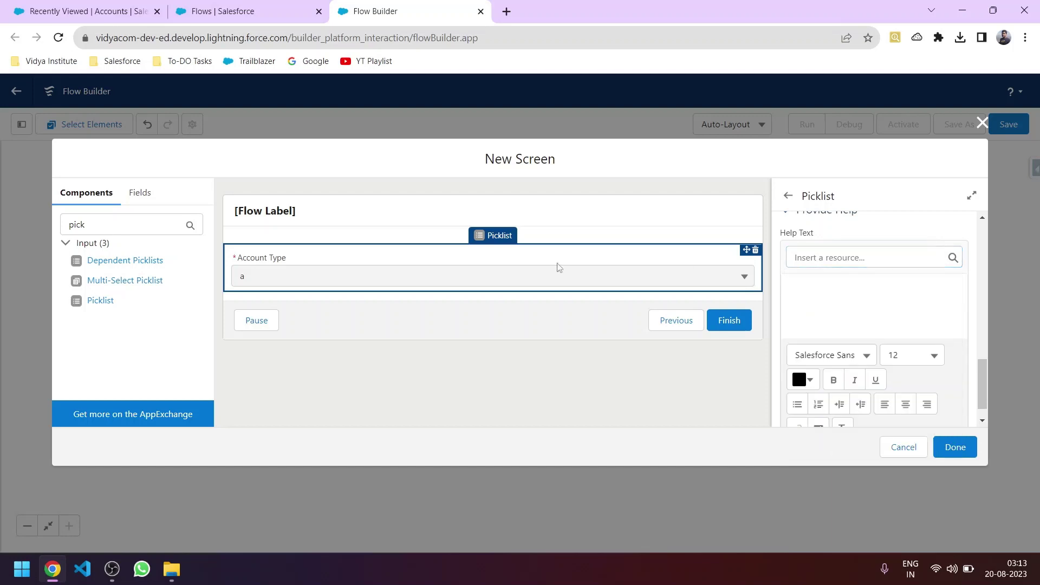
{"action": "scroll", "coordinate": [883, 344], "scroll_direction": "down", "scroll_amount": 1}
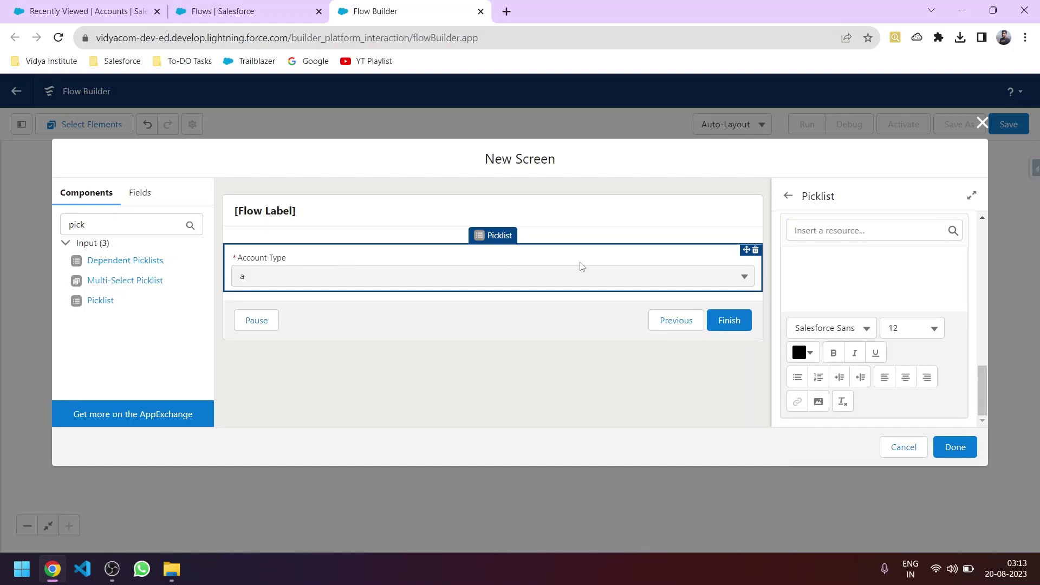
{"action": "scroll", "coordinate": [877, 349], "scroll_direction": "up", "scroll_amount": 5}
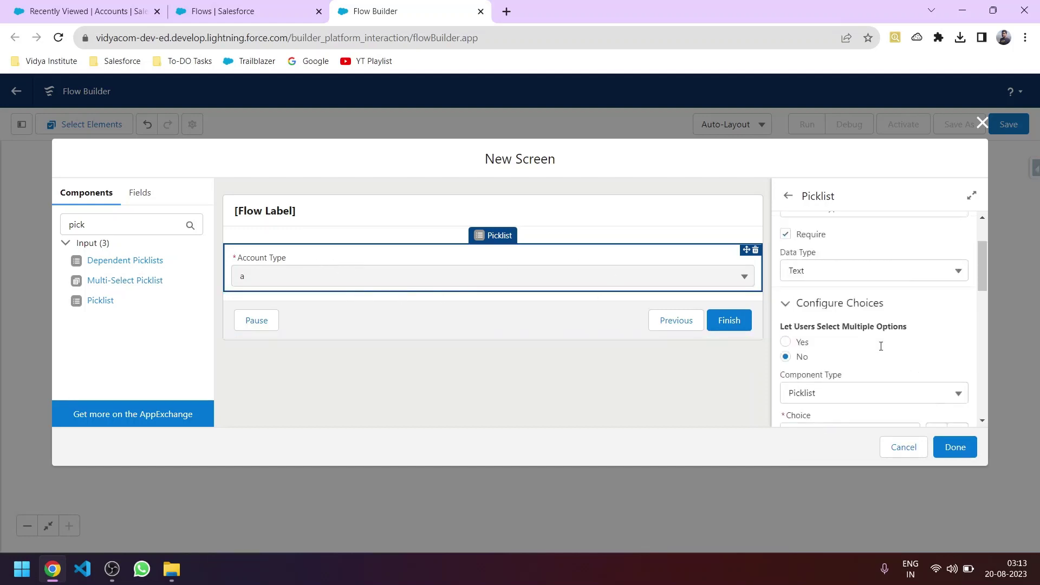
{"action": "scroll", "coordinate": [881, 346], "scroll_direction": "up", "scroll_amount": 2}
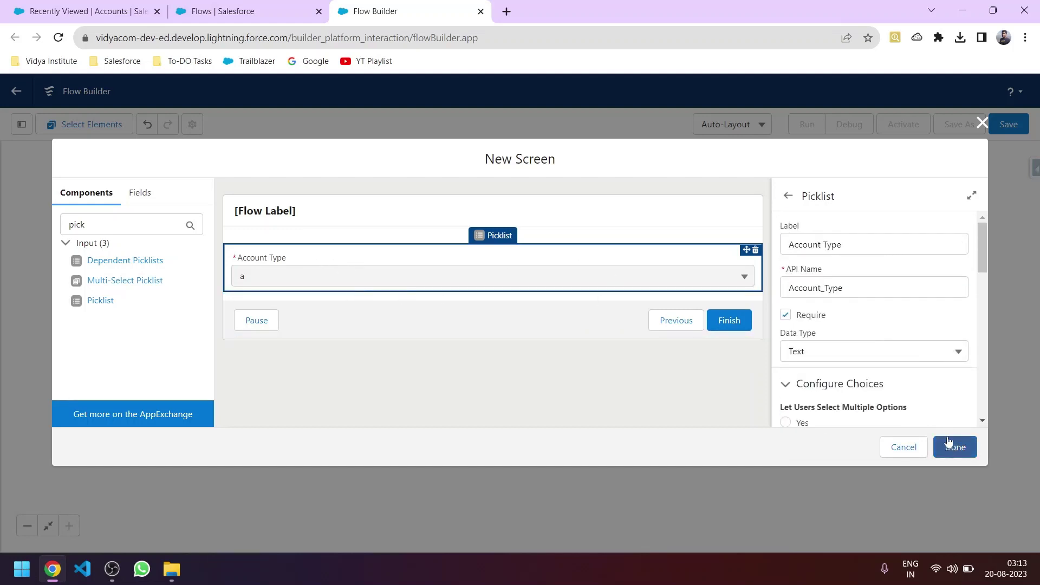
Label the screen 'Acc Type Screen' and hide its header.
{"action": "left_click", "coordinate": [439, 226]}
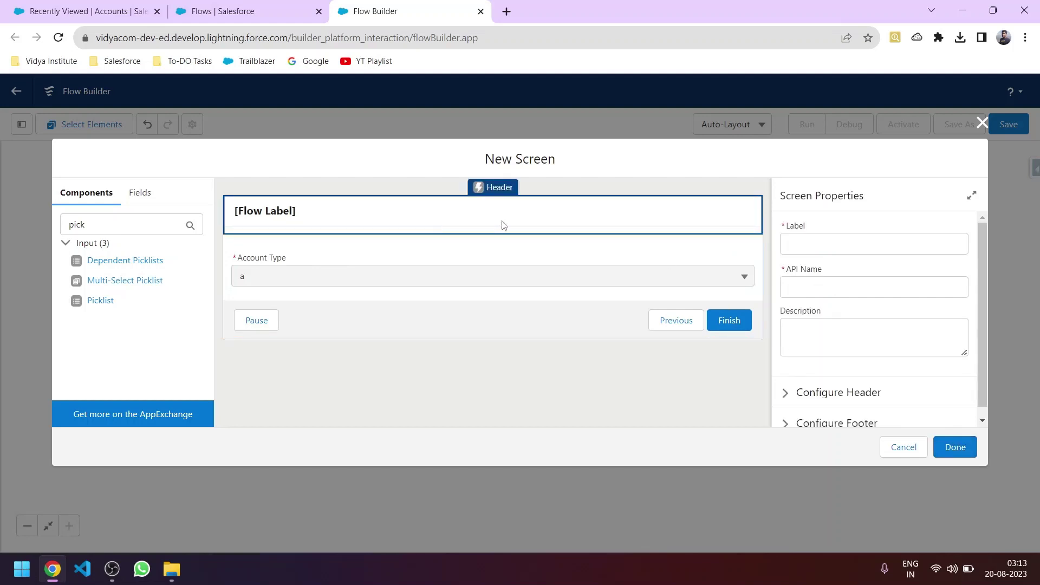
{"action": "left_click", "coordinate": [861, 244]}
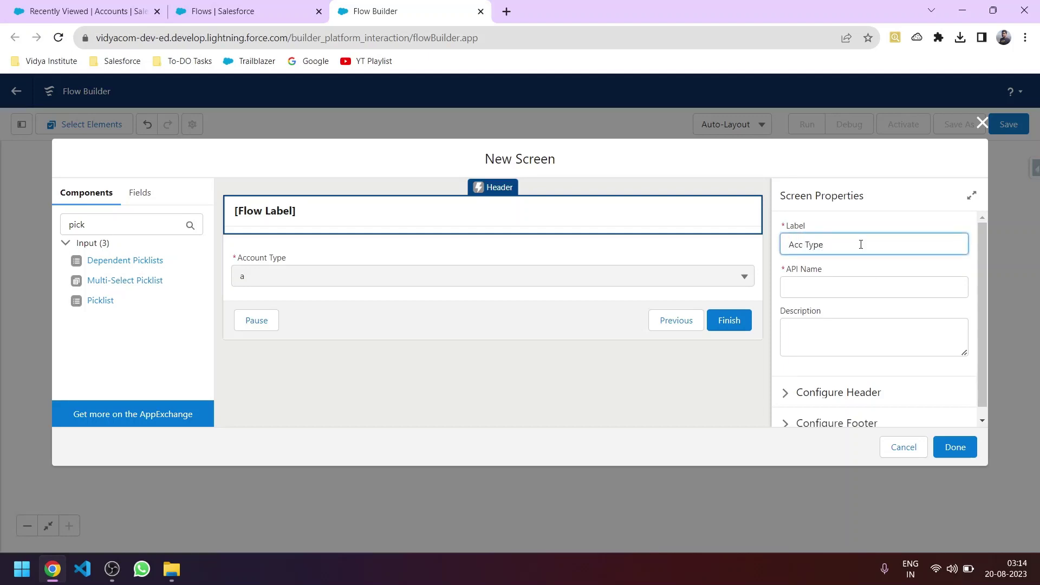
{"action": "left_click", "coordinate": [837, 307]}
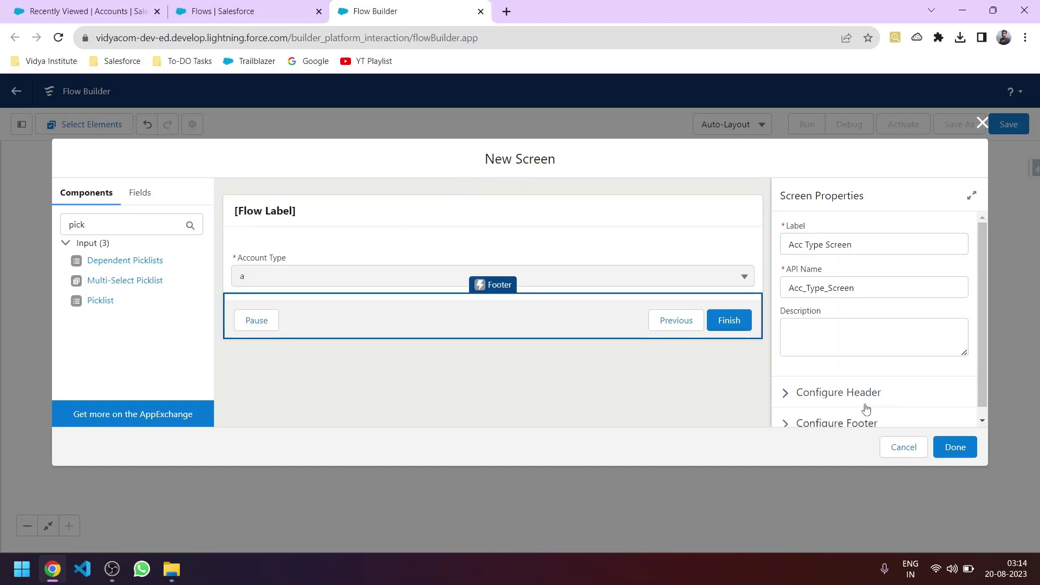
{"action": "left_click", "coordinate": [840, 394]}
{"action": "scroll", "coordinate": [843, 392], "scroll_direction": "down", "scroll_amount": 2}
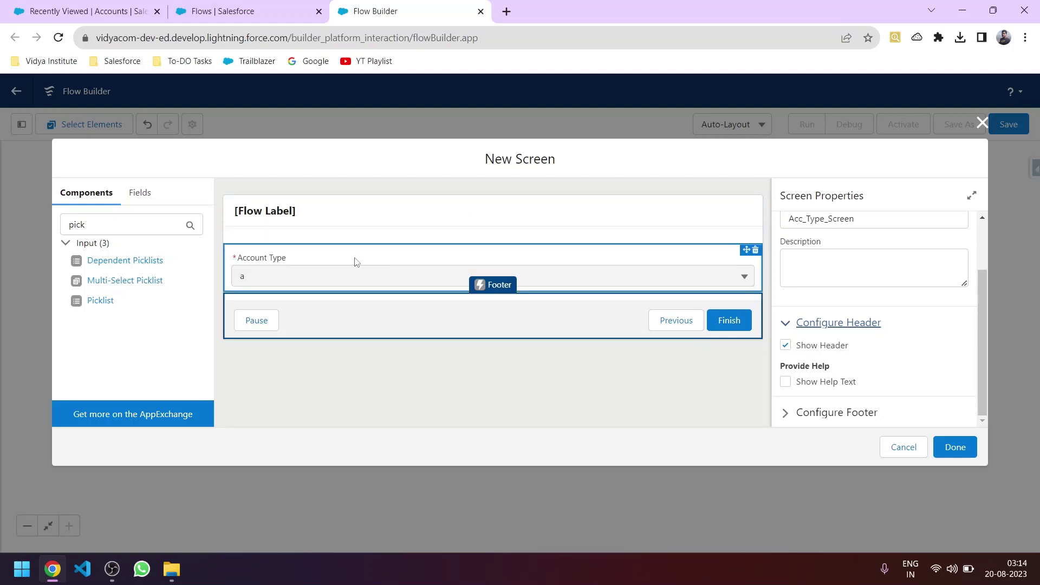
{"action": "left_click", "coordinate": [785, 346]}
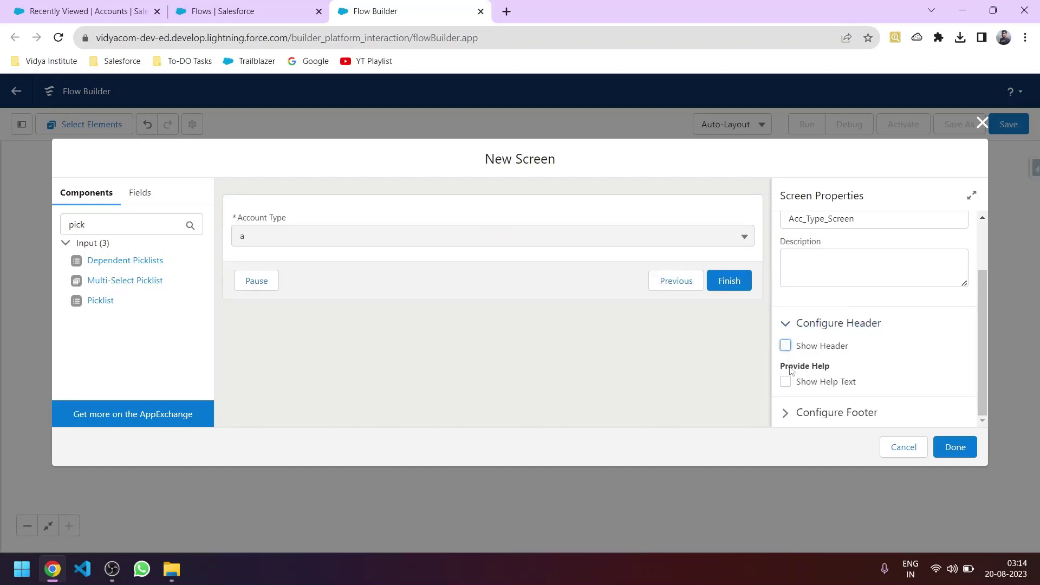
Hide Previous and Pause navigation, label the finish button 'Submit', and save the screen.
{"action": "left_click", "coordinate": [796, 413]}
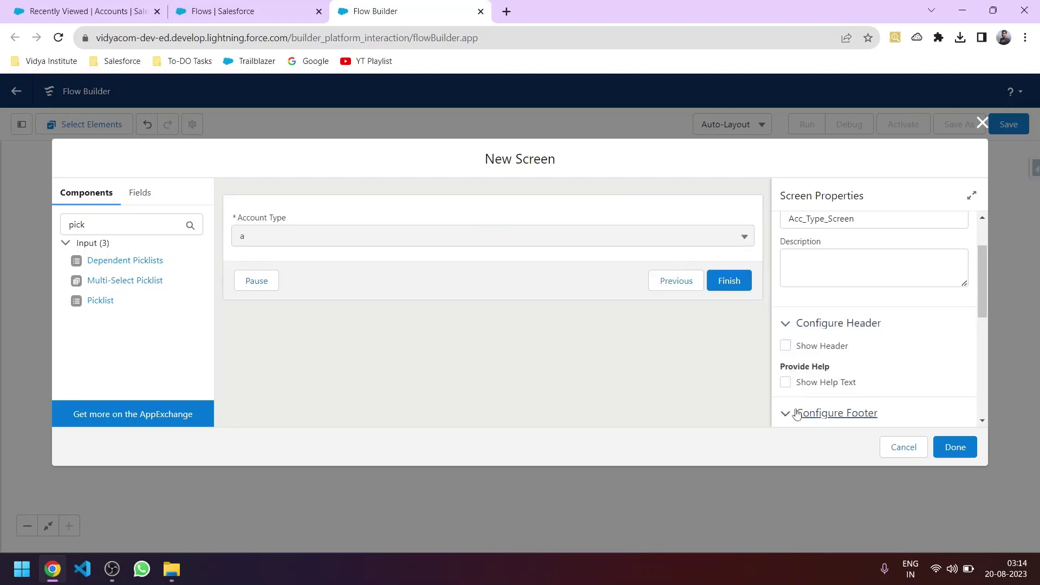
{"action": "scroll", "coordinate": [798, 401], "scroll_direction": "down", "scroll_amount": 3}
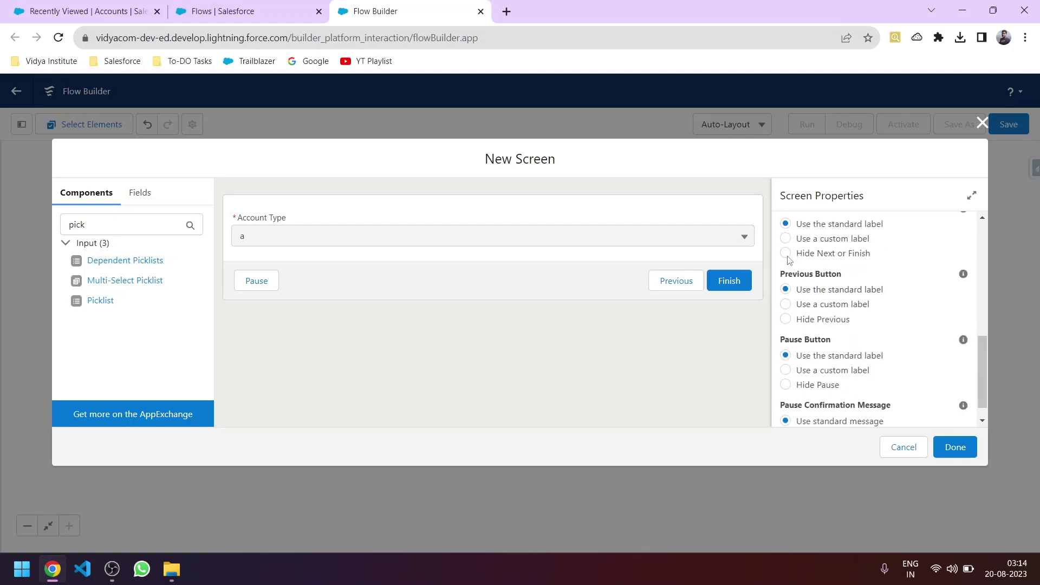
{"action": "left_click", "coordinate": [785, 320]}
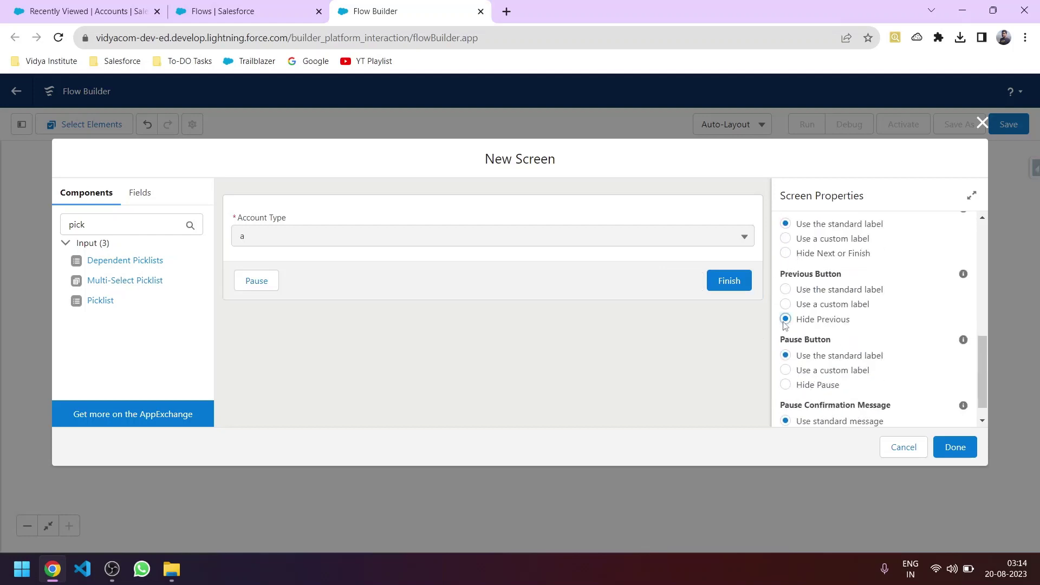
{"action": "left_click", "coordinate": [786, 385]}
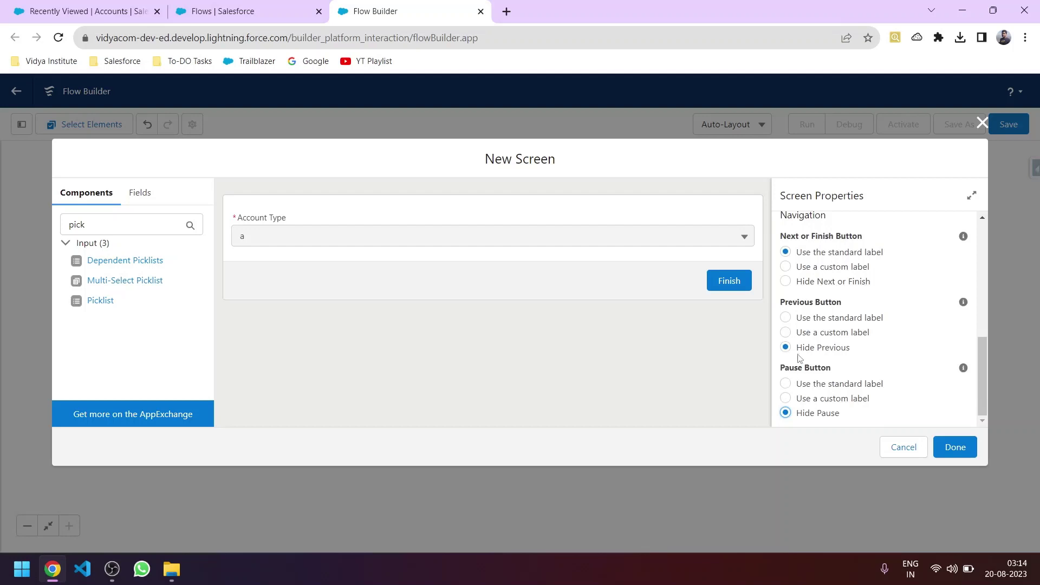
{"action": "left_click", "coordinate": [792, 282]}
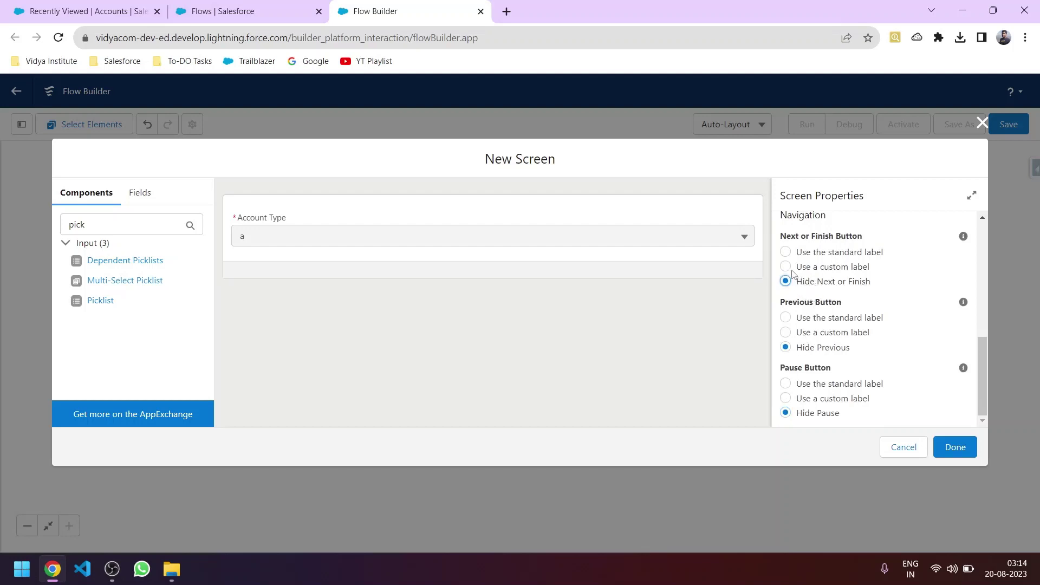
{"action": "left_click", "coordinate": [792, 269]}
{"action": "left_click", "coordinate": [804, 317]}
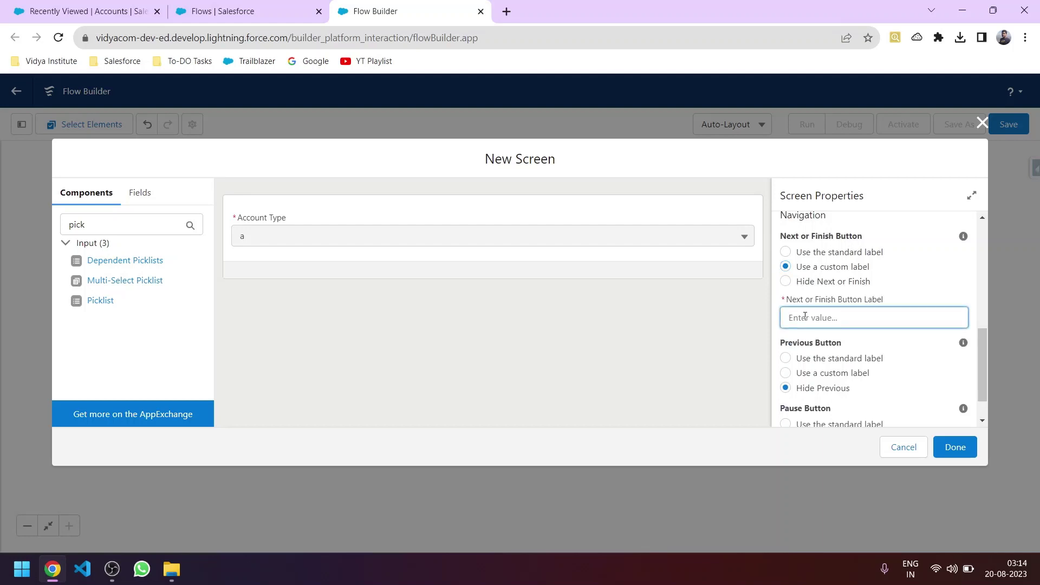
{"action": "type", "text": "Submit"}
{"action": "left_click", "coordinate": [953, 446]}
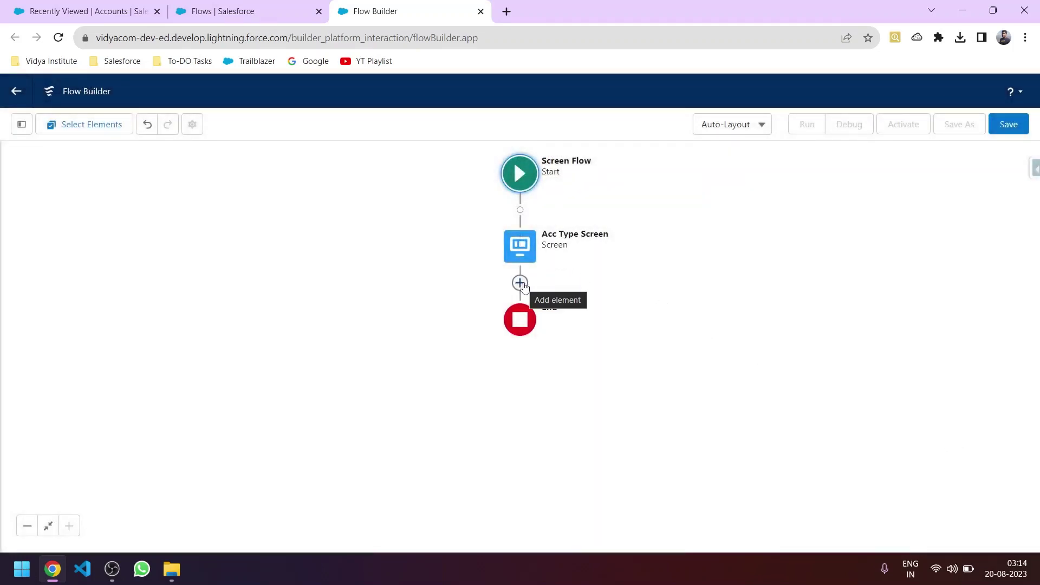
Add an Update Records element after Acc Type Screen.
{"action": "left_click", "coordinate": [521, 283]}
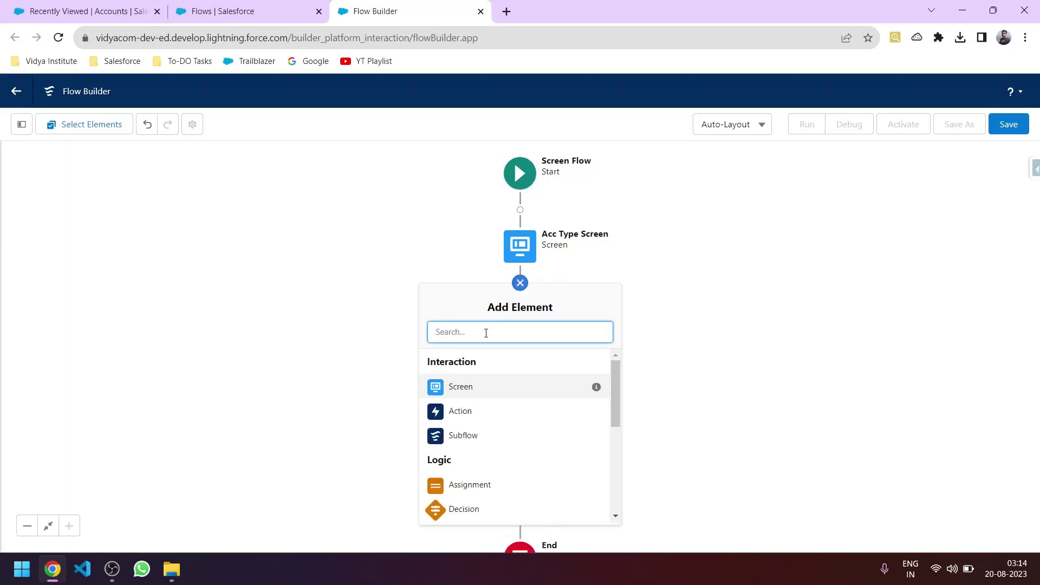
{"action": "type", "text": "update"}
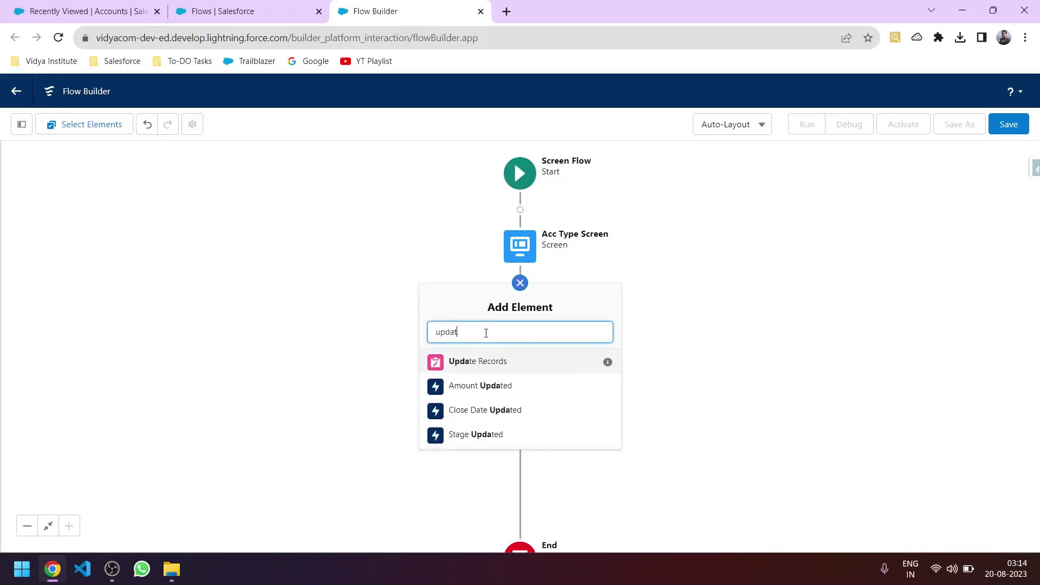
{"action": "left_click", "coordinate": [487, 361]}
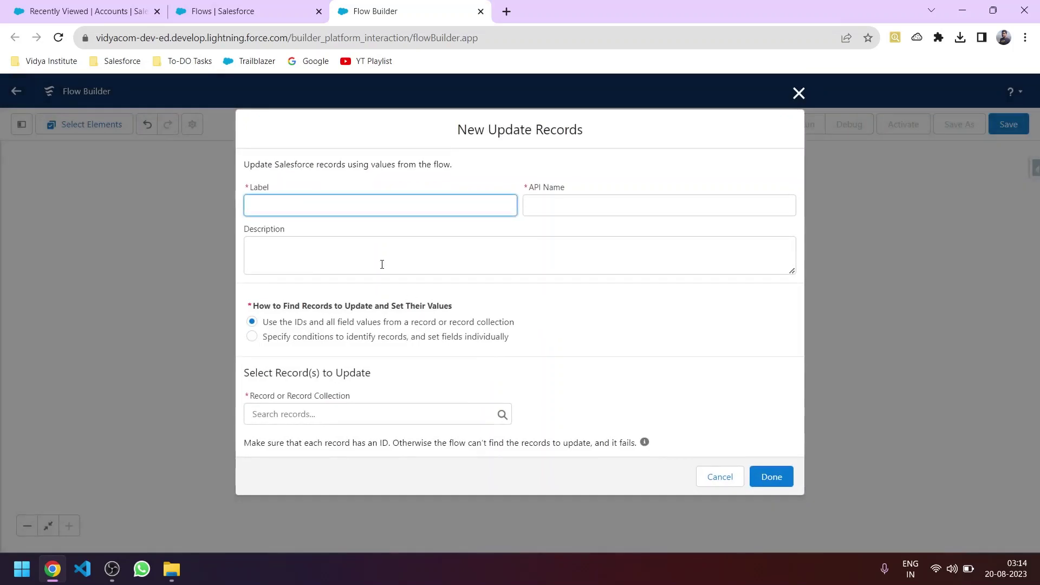
Label the update step 'Updating Type Field on Account', then view the Accounts list tab.
{"action": "type", "text": "Updating Type Field on Account"}
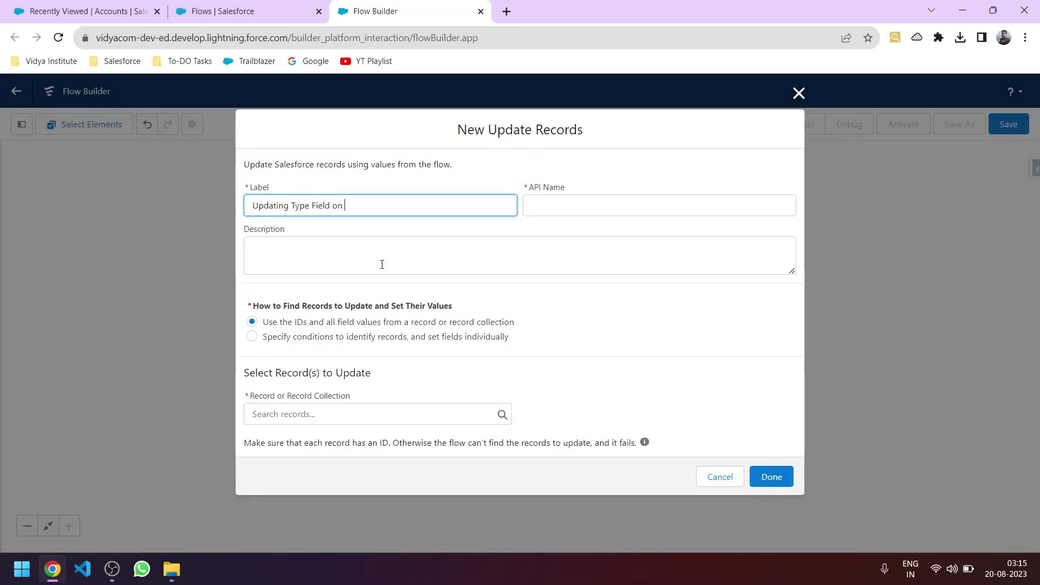
{"action": "left_click", "coordinate": [382, 264]}
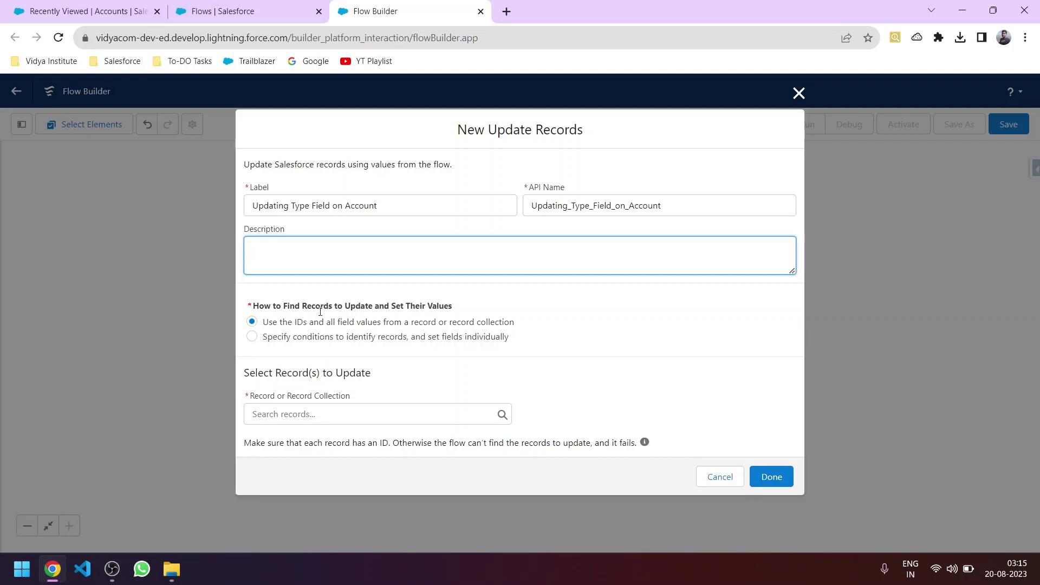
{"action": "left_click", "coordinate": [76, 10]}
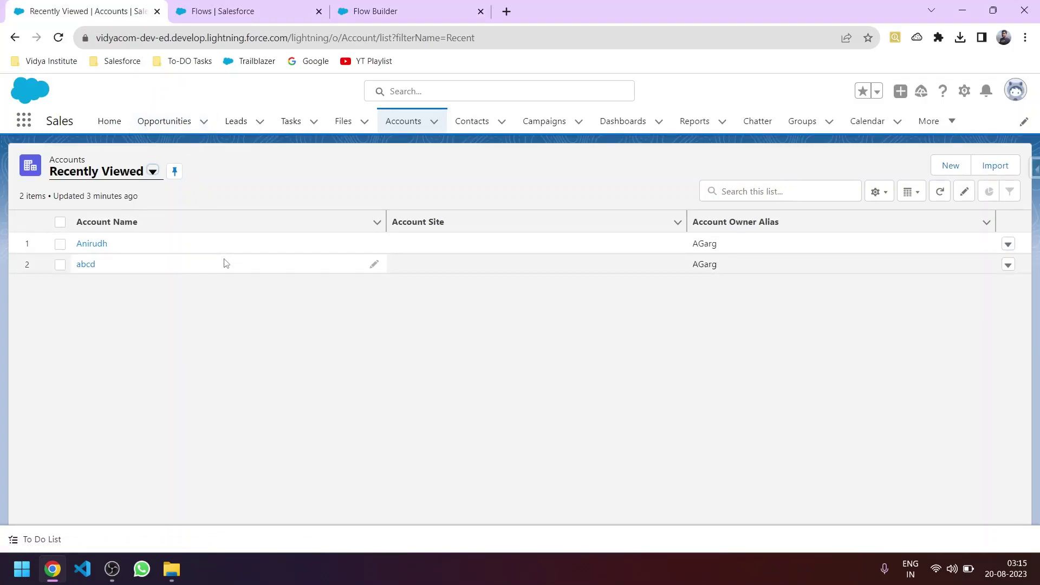
Open the AB account from All Accounts, select its record ID in the URL, and return to Flow Builder.
{"action": "left_click", "coordinate": [153, 171]}
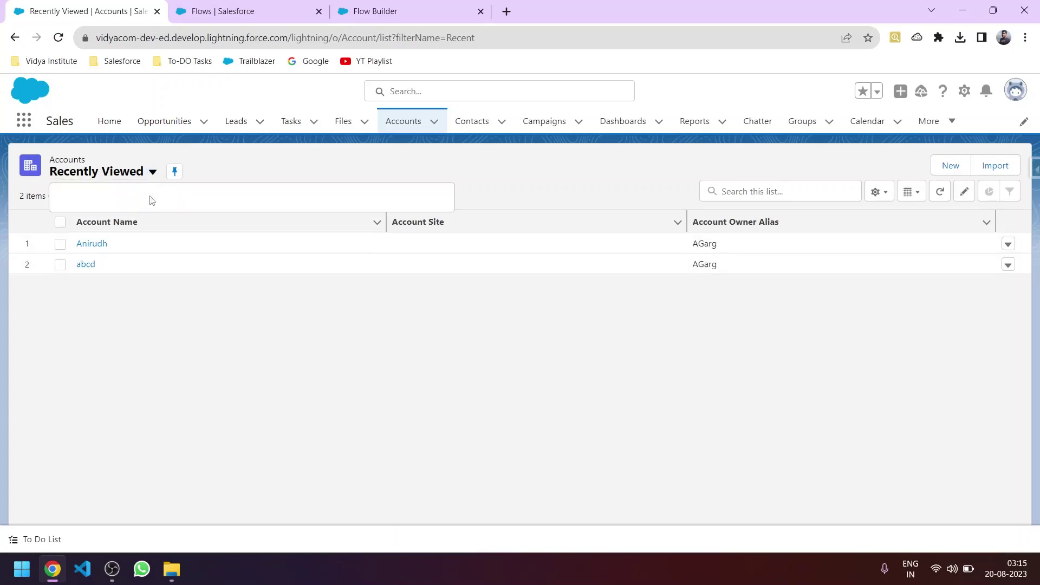
{"action": "left_click", "coordinate": [147, 221]}
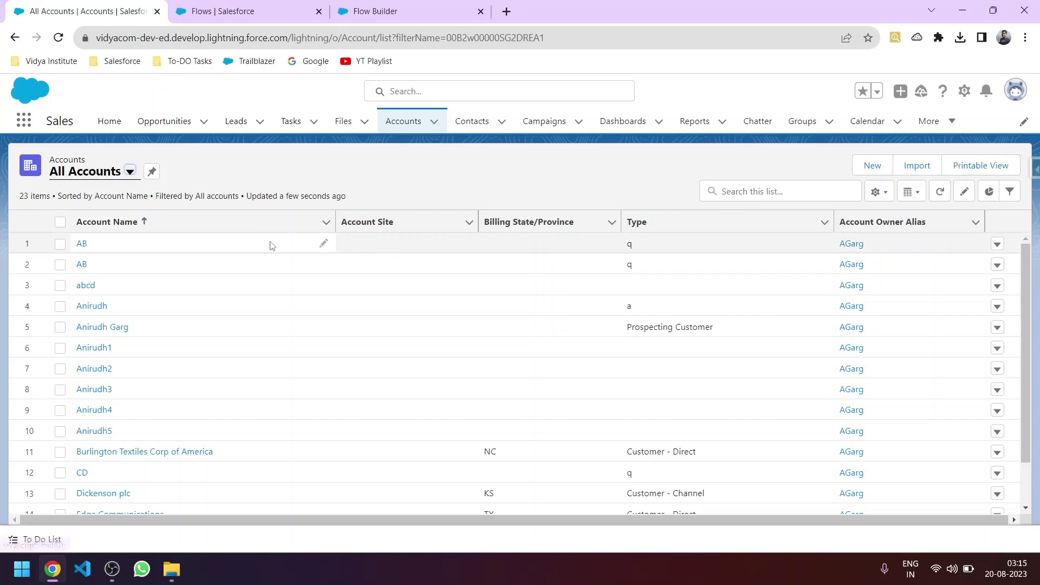
{"action": "left_click", "coordinate": [82, 255]}
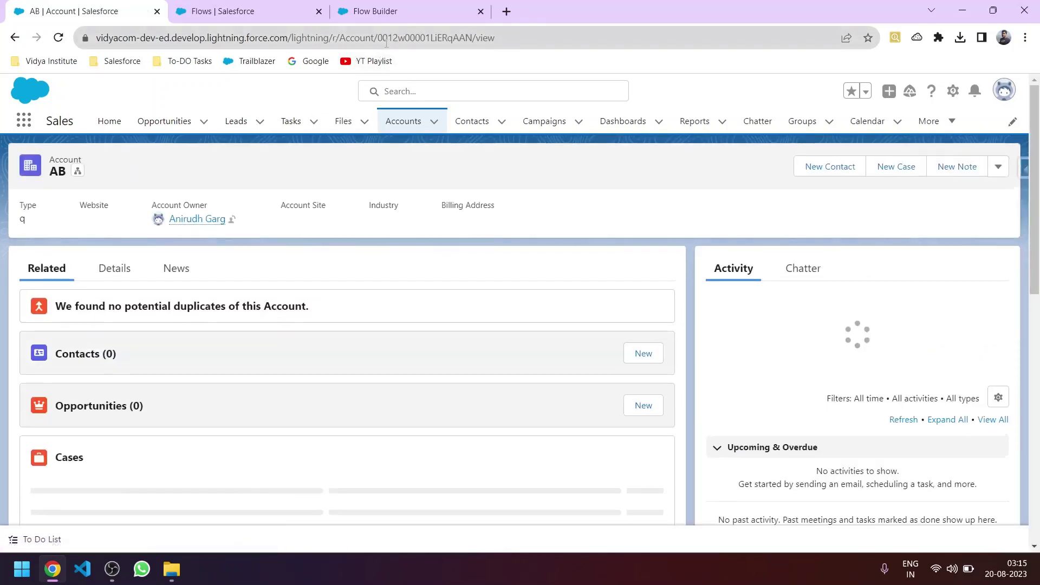
{"action": "left_click_drag", "start_coordinate": [377, 38], "coordinate": [473, 38]}
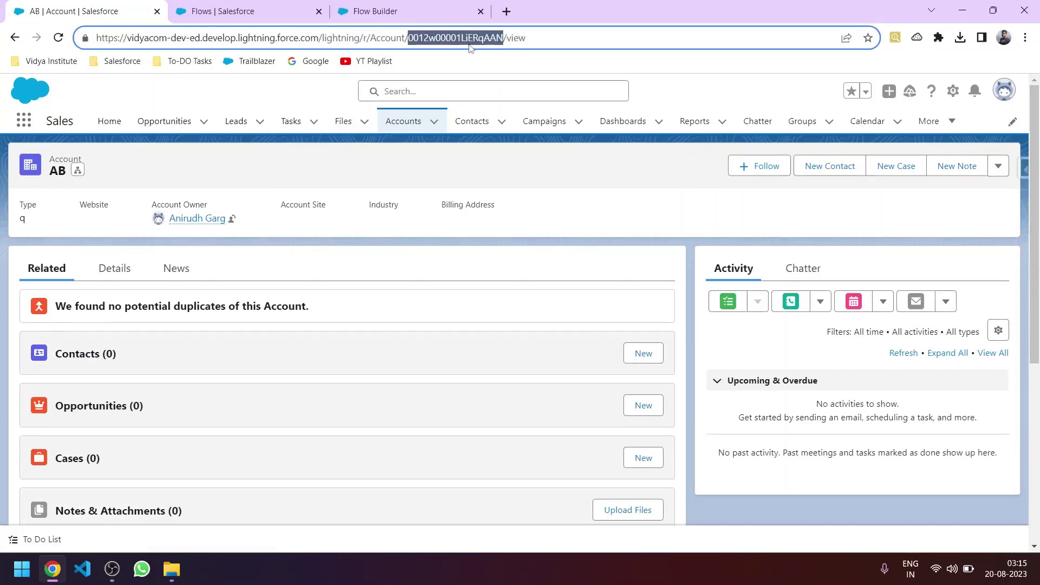
{"action": "left_click", "coordinate": [412, 5]}
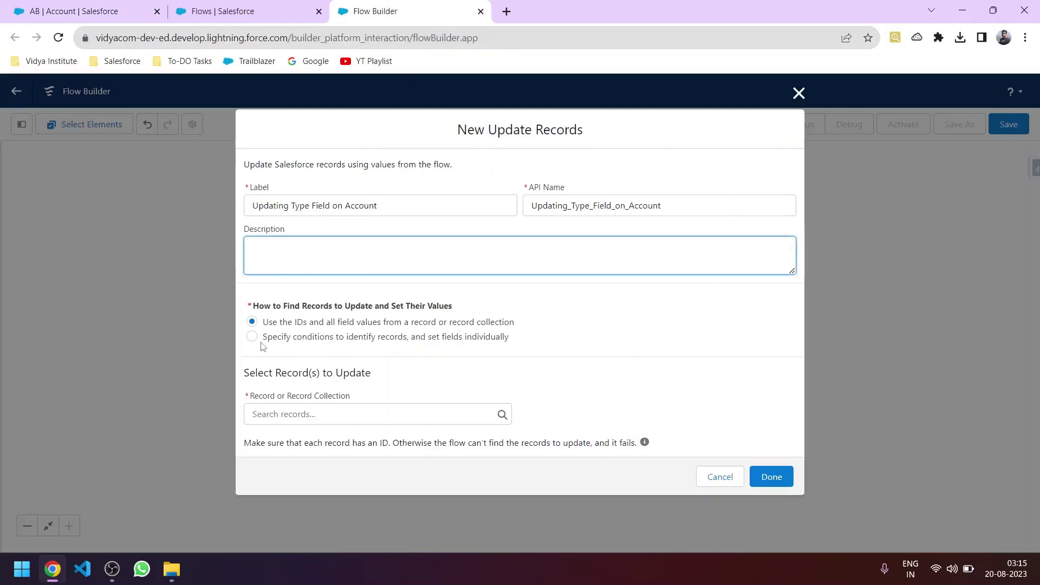
Set the update step to find Account records by conditions, setting fields individually.
{"action": "left_click_drag", "start_coordinate": [268, 322], "coordinate": [513, 323]}
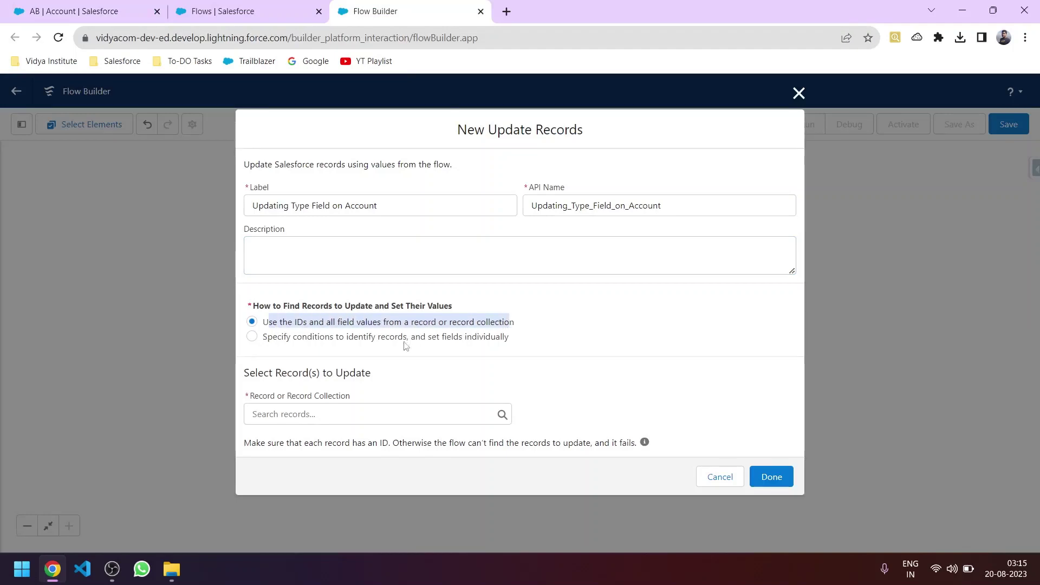
{"action": "left_click", "coordinate": [252, 337]}
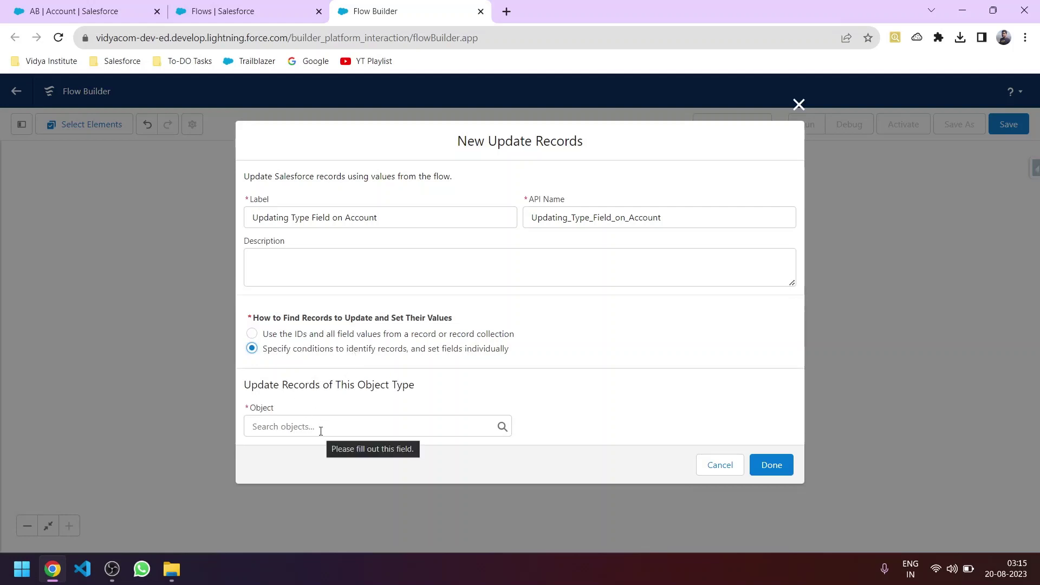
{"action": "left_click", "coordinate": [321, 430]}
{"action": "type", "text": "acco"}
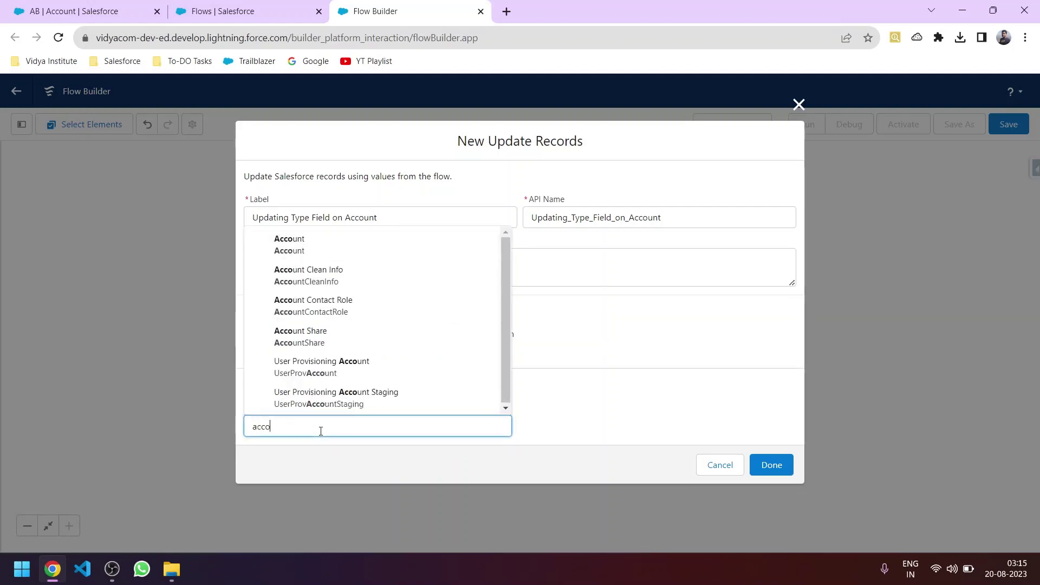
{"action": "left_click", "coordinate": [318, 254]}
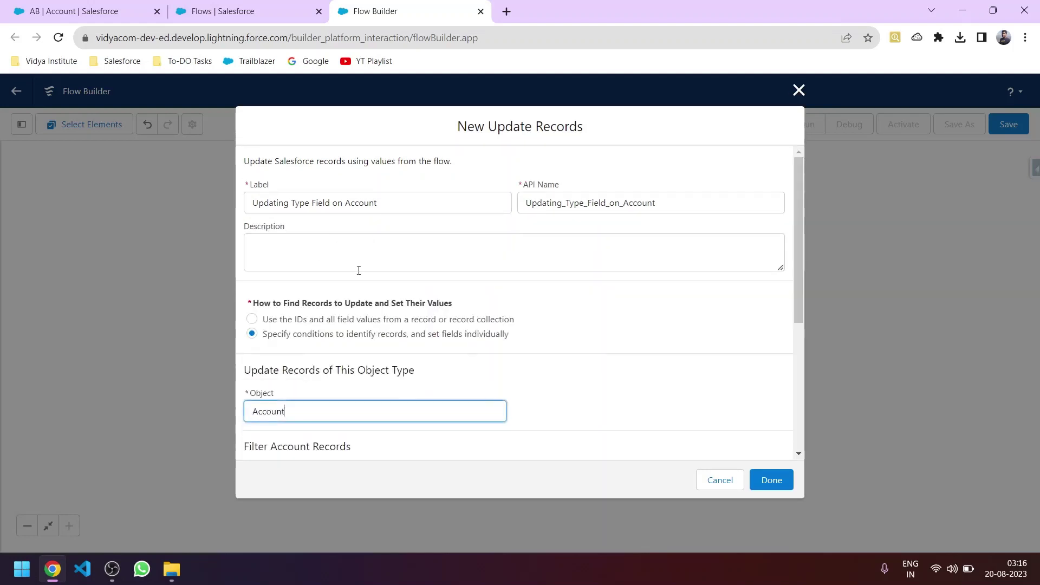
{"action": "scroll", "coordinate": [359, 270], "scroll_direction": "down", "scroll_amount": 4}
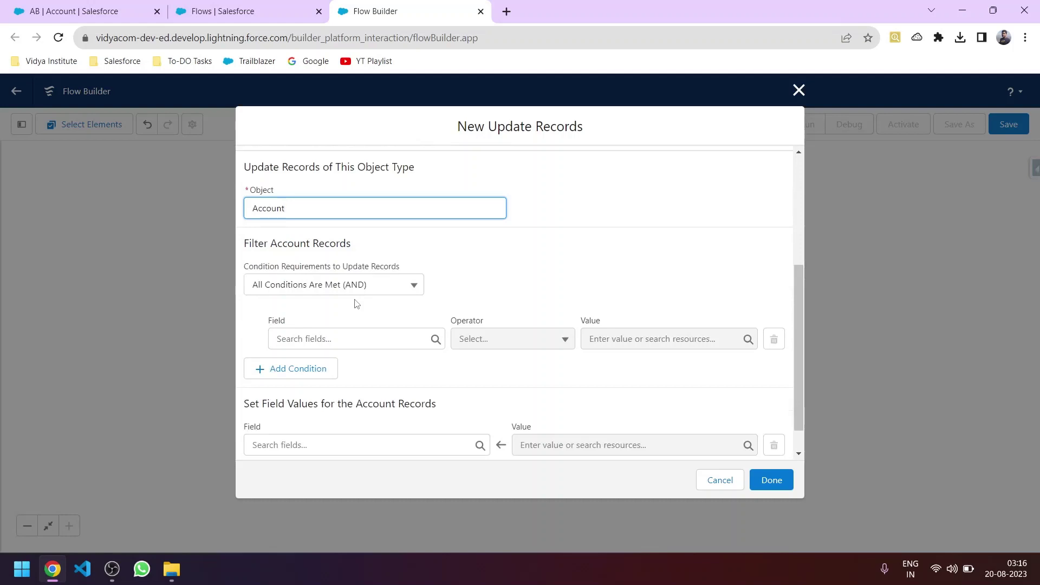
Add a filter where Account Id Equals, leaving its value still to choose.
{"action": "left_click", "coordinate": [359, 338]}
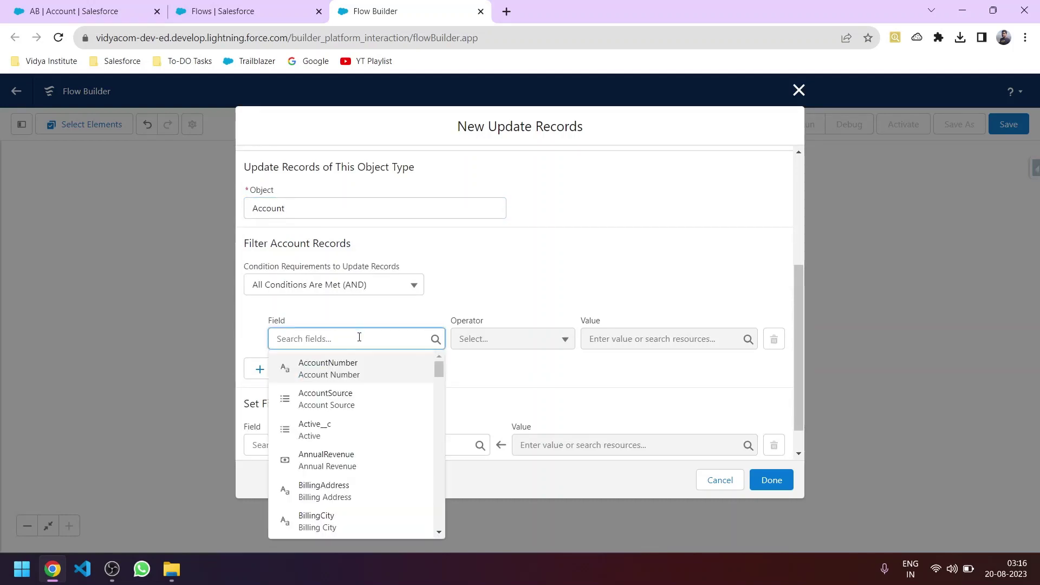
{"action": "type", "text": "account"}
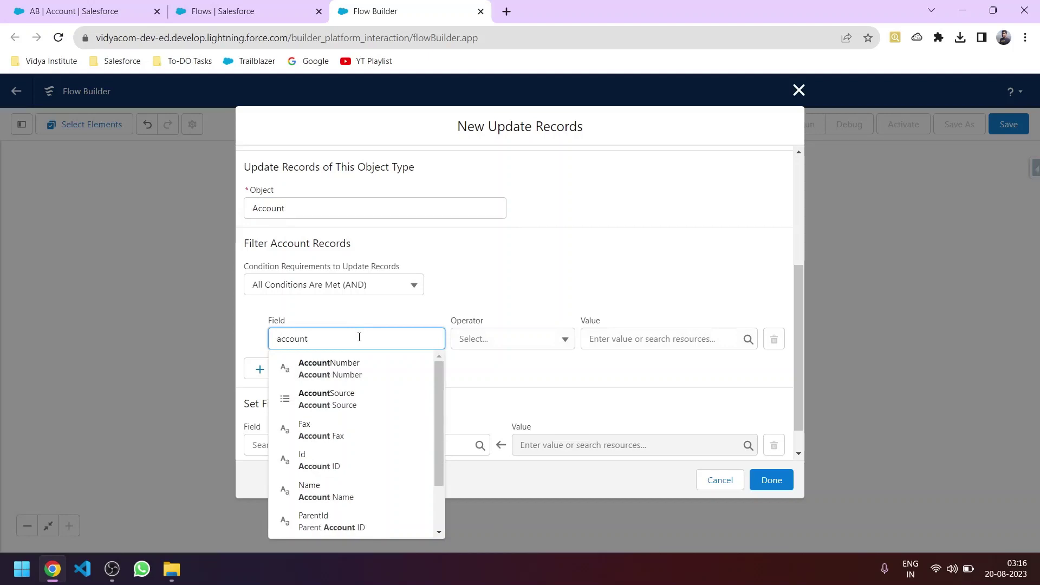
{"action": "left_click", "coordinate": [349, 458]}
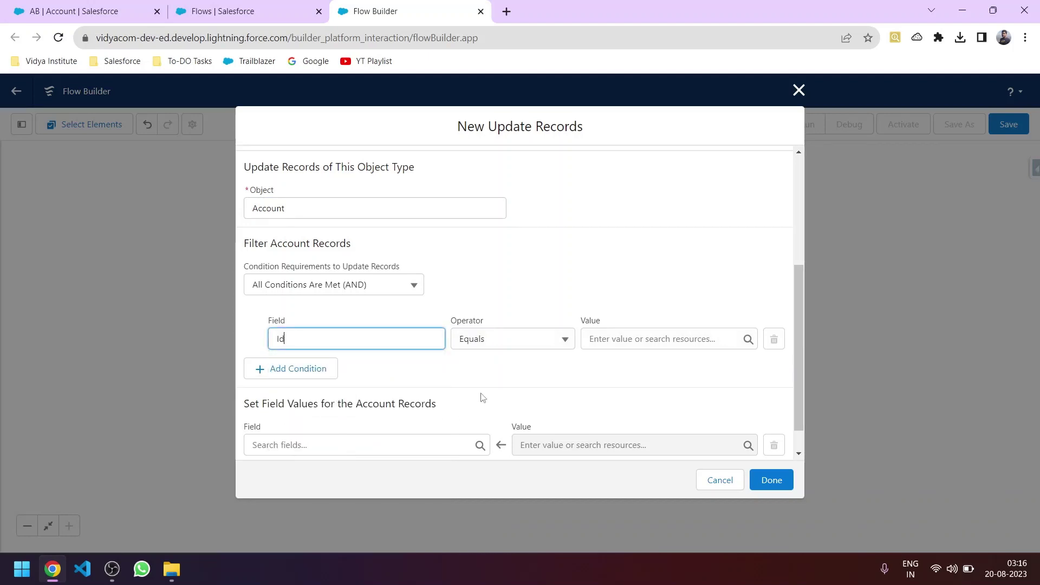
{"action": "left_click", "coordinate": [626, 341]}
{"action": "left_click", "coordinate": [485, 365]}
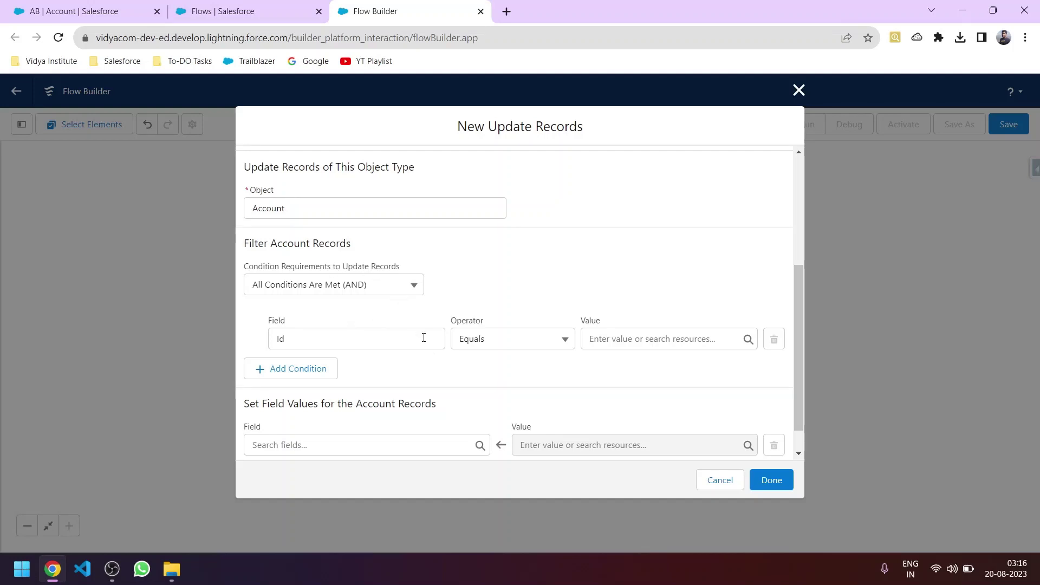
{"action": "left_click", "coordinate": [641, 342]}
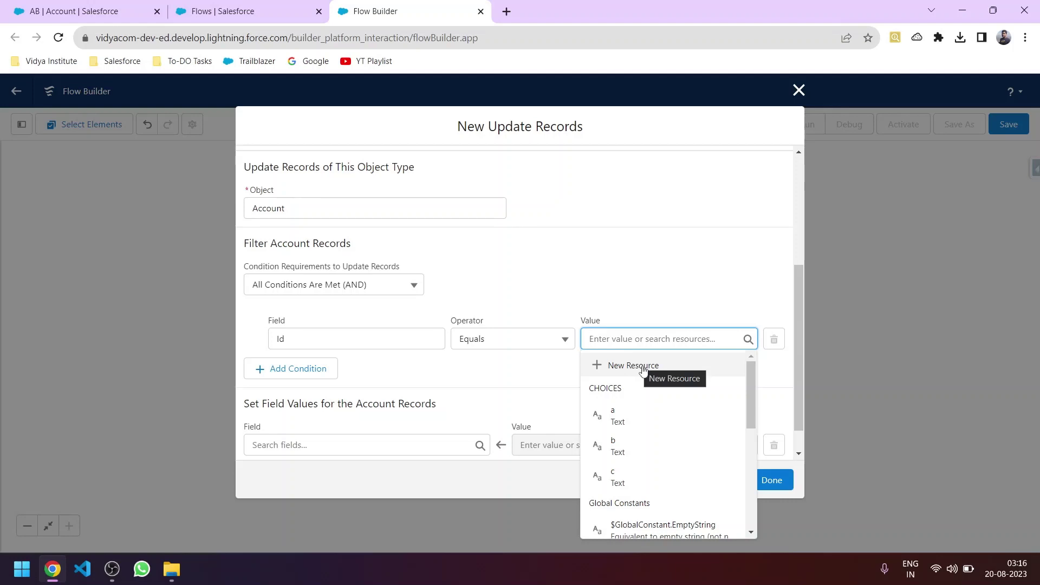
Create a new variable resource named RecordID with the Text data type.
{"action": "left_click", "coordinate": [643, 366]}
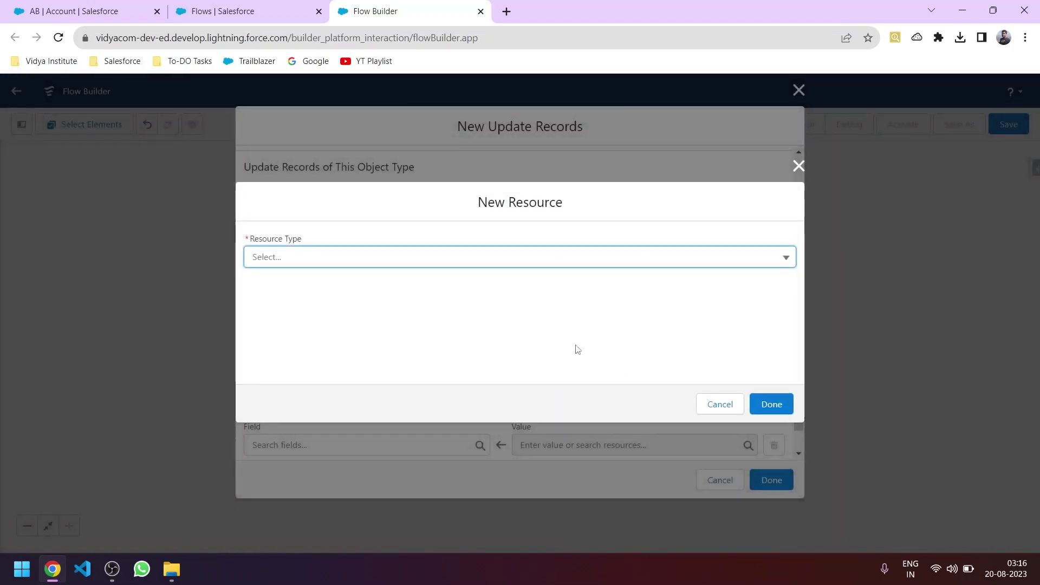
{"action": "left_click", "coordinate": [366, 259]}
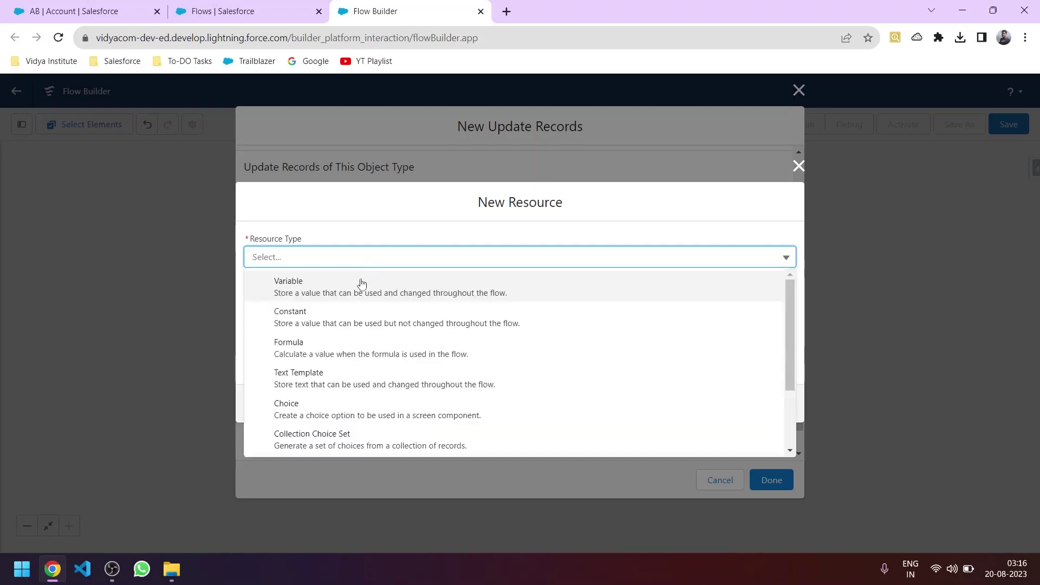
{"action": "left_click", "coordinate": [358, 283]}
{"action": "left_click", "coordinate": [304, 277]}
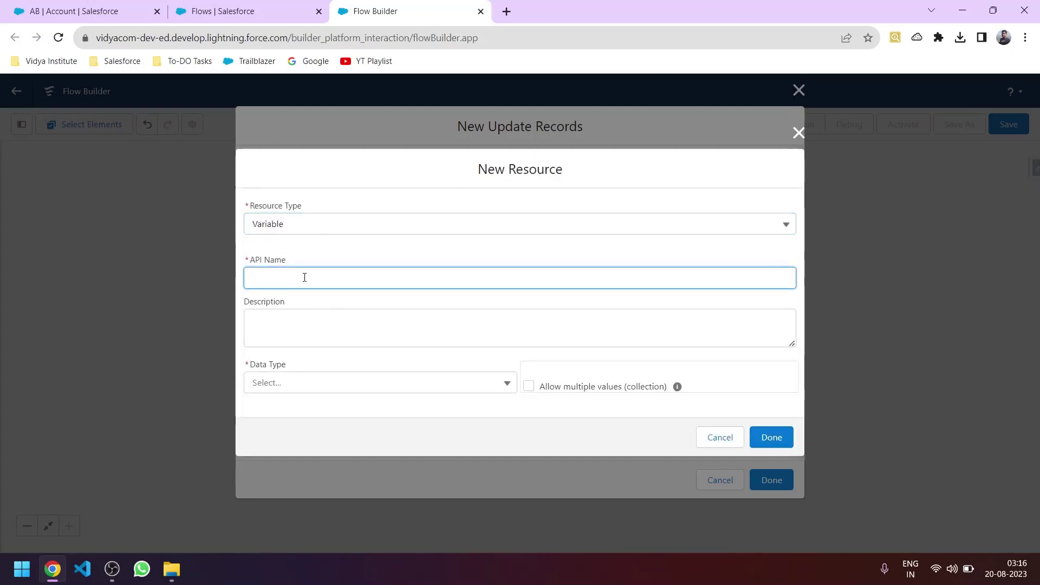
{"action": "type", "text": "RecordID"}
{"action": "left_click", "coordinate": [330, 325]}
{"action": "left_click", "coordinate": [303, 384]}
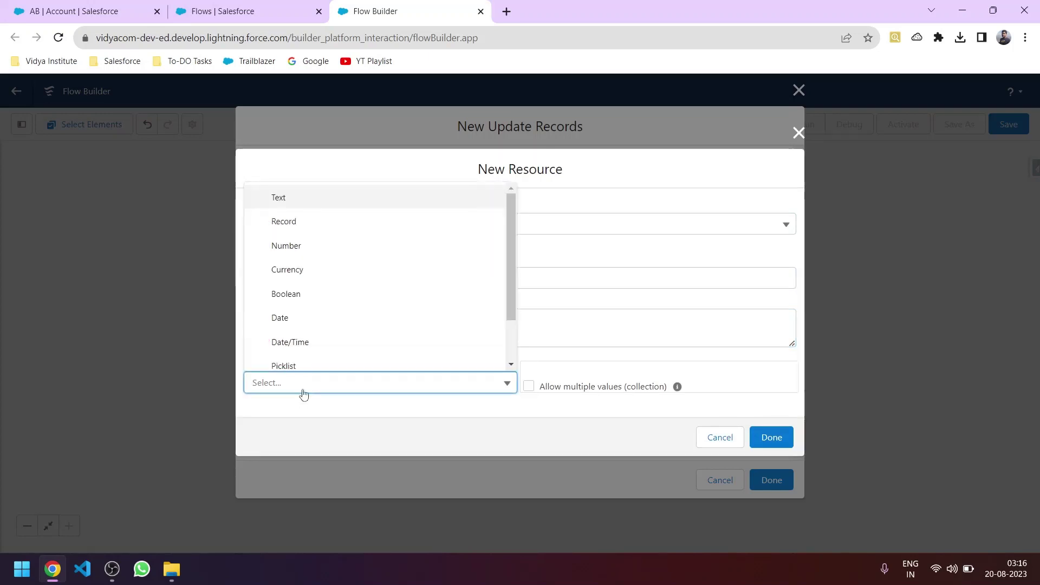
{"action": "left_click", "coordinate": [293, 204]}
Make RecordID available for input and finish it, so the Id filter reads {!RecordID}.
{"action": "left_click", "coordinate": [238, 8]}
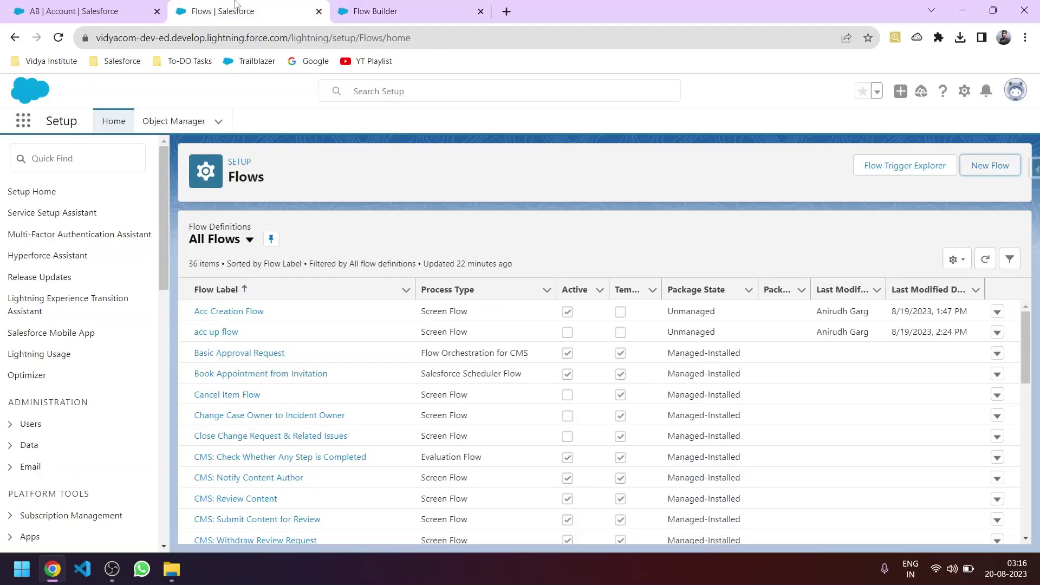
{"action": "left_click", "coordinate": [103, 8]}
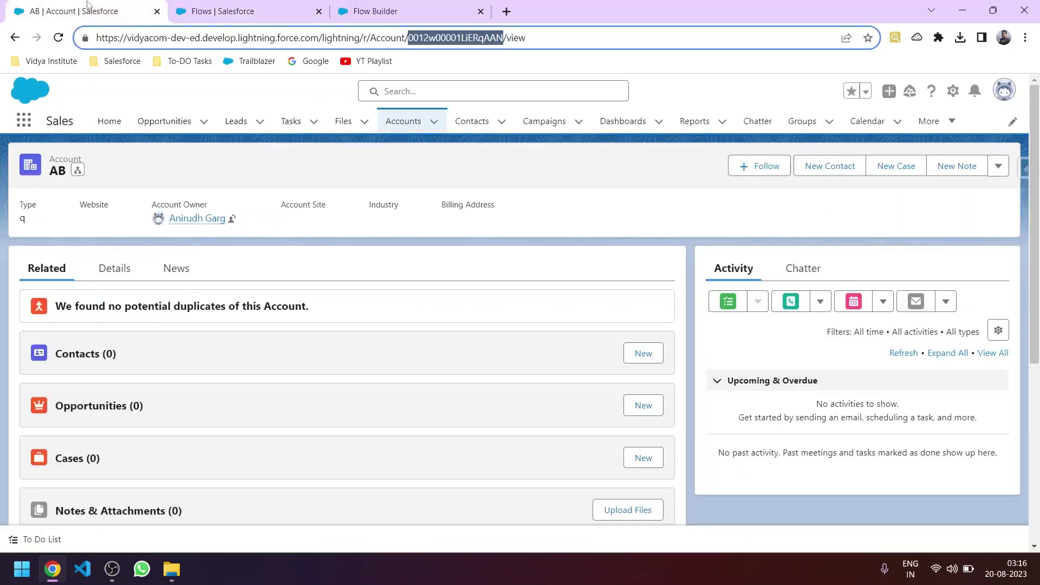
{"action": "left_click", "coordinate": [440, 43]}
{"action": "left_click", "coordinate": [423, 12]}
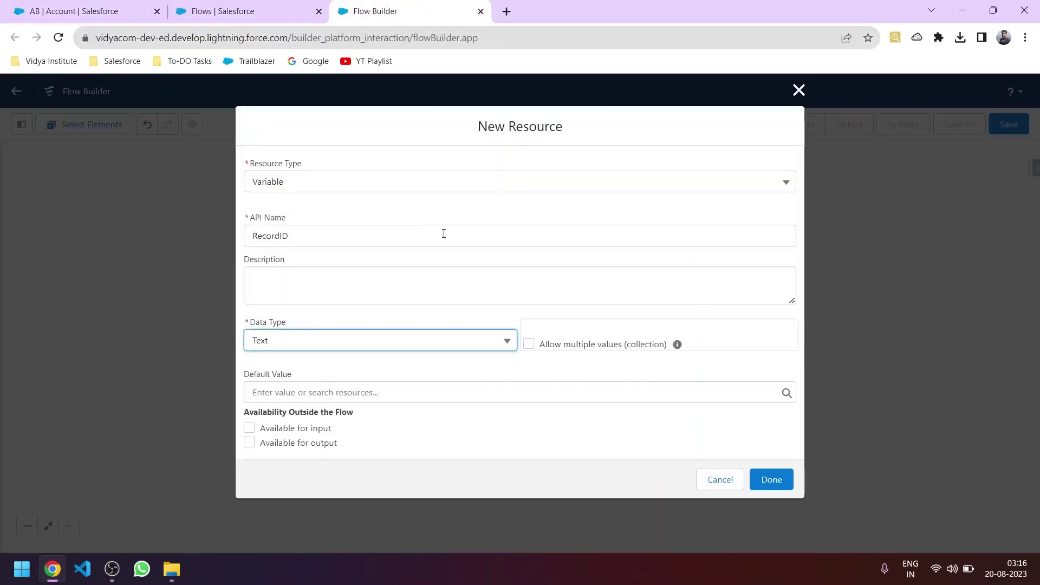
{"action": "left_click", "coordinate": [249, 428]}
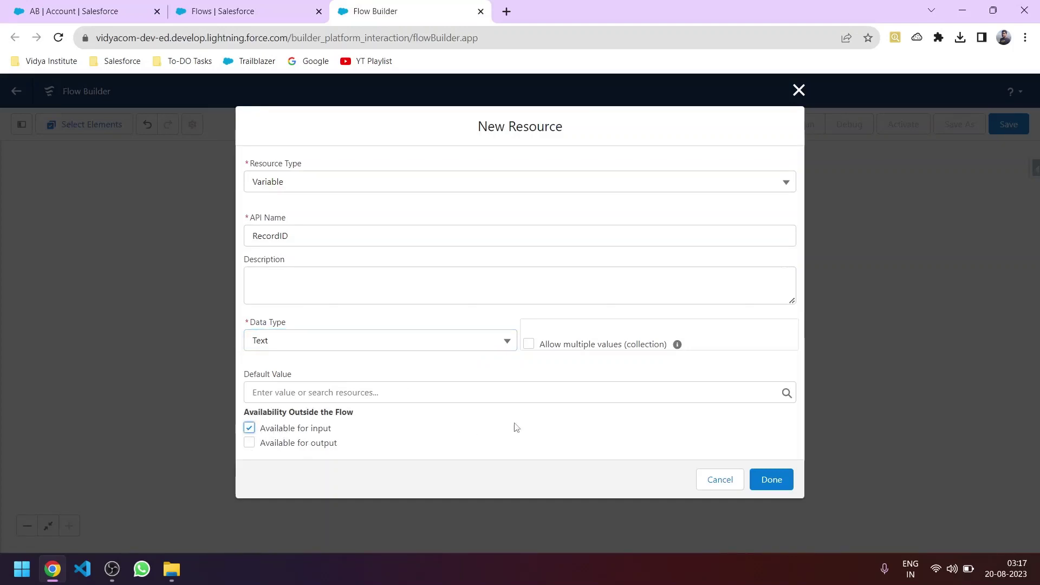
{"action": "left_click", "coordinate": [754, 481]}
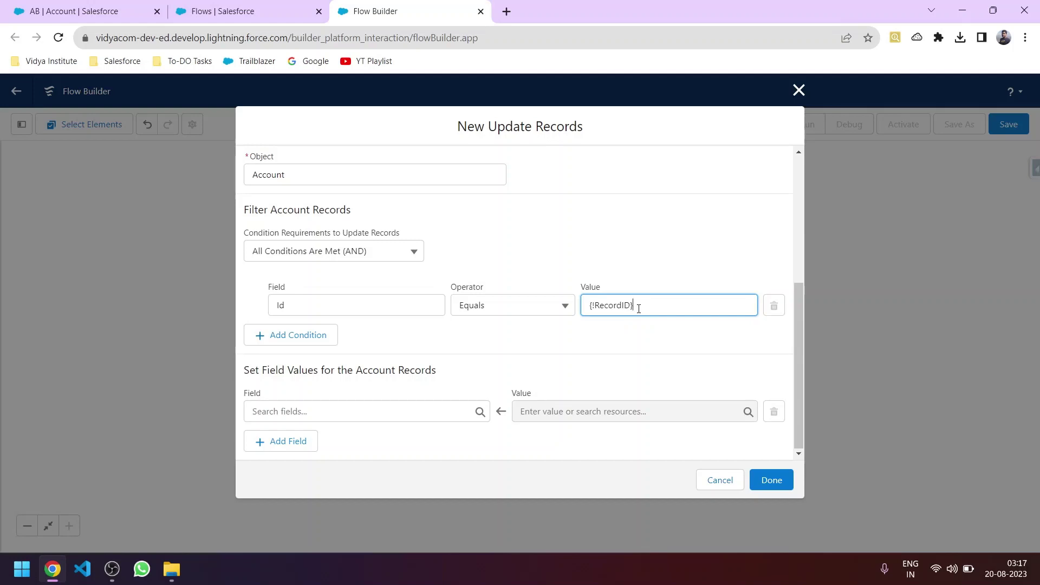
Set the Account Type field from the screen's Account_Type picklist and finish the update step.
{"action": "left_click", "coordinate": [372, 407]}
{"action": "type", "text": "type"}
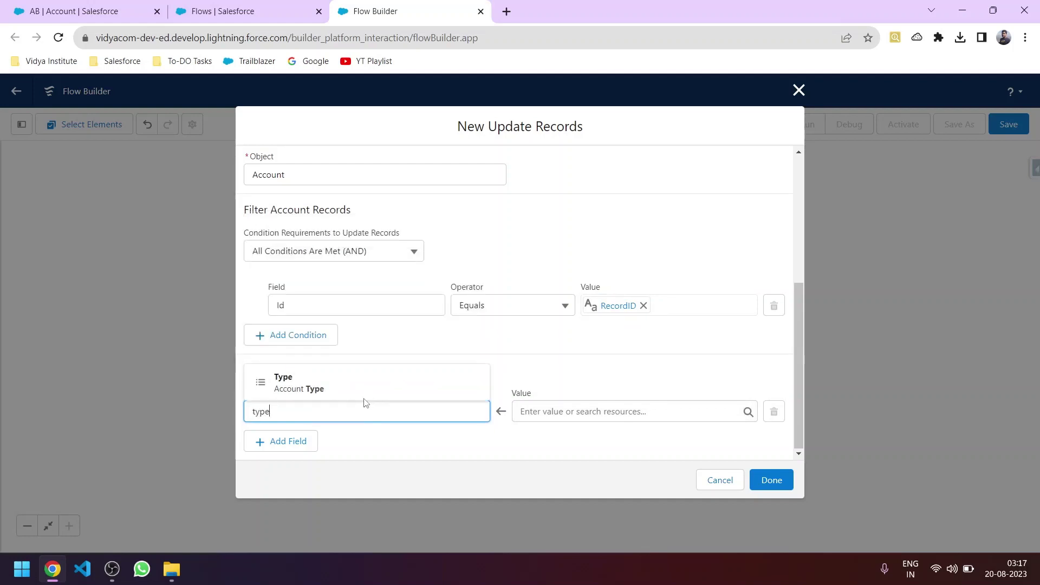
{"action": "left_click", "coordinate": [330, 384]}
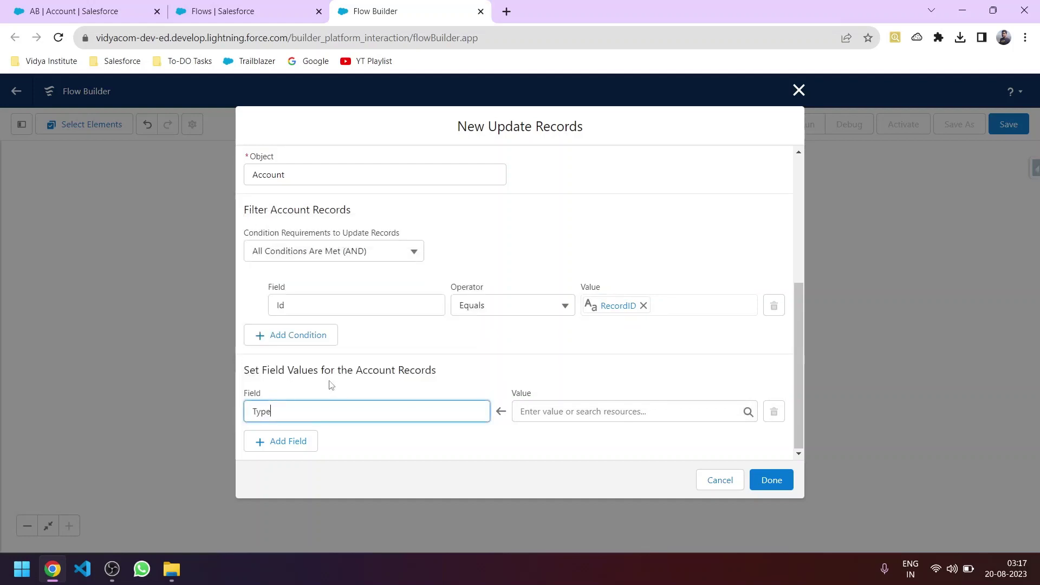
{"action": "left_click", "coordinate": [559, 410]}
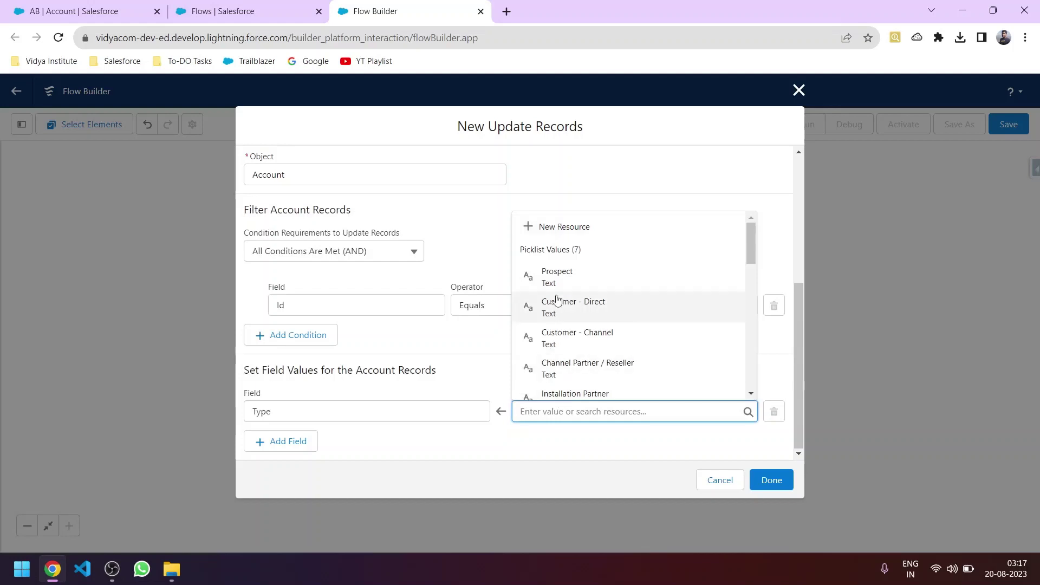
{"action": "scroll", "coordinate": [591, 338], "scroll_direction": "down", "scroll_amount": 3}
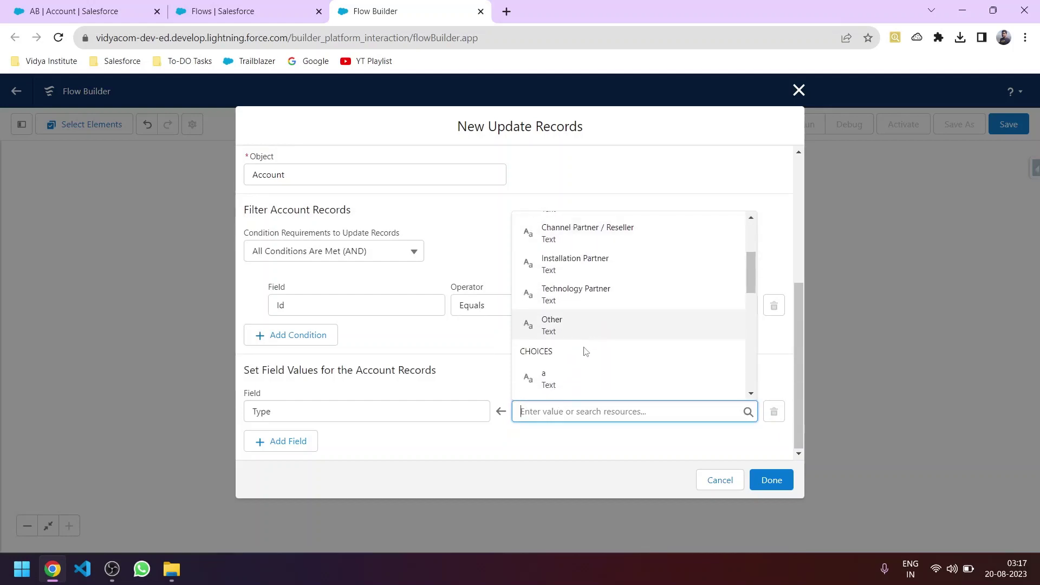
{"action": "scroll", "coordinate": [587, 349], "scroll_direction": "down", "scroll_amount": 5}
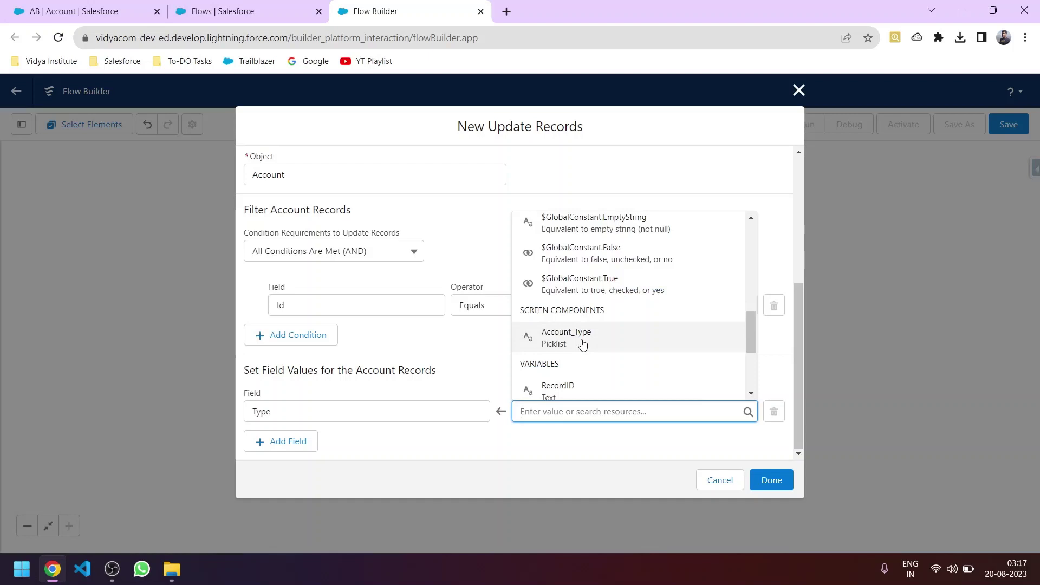
{"action": "left_click", "coordinate": [582, 339]}
{"action": "left_click", "coordinate": [760, 479]}
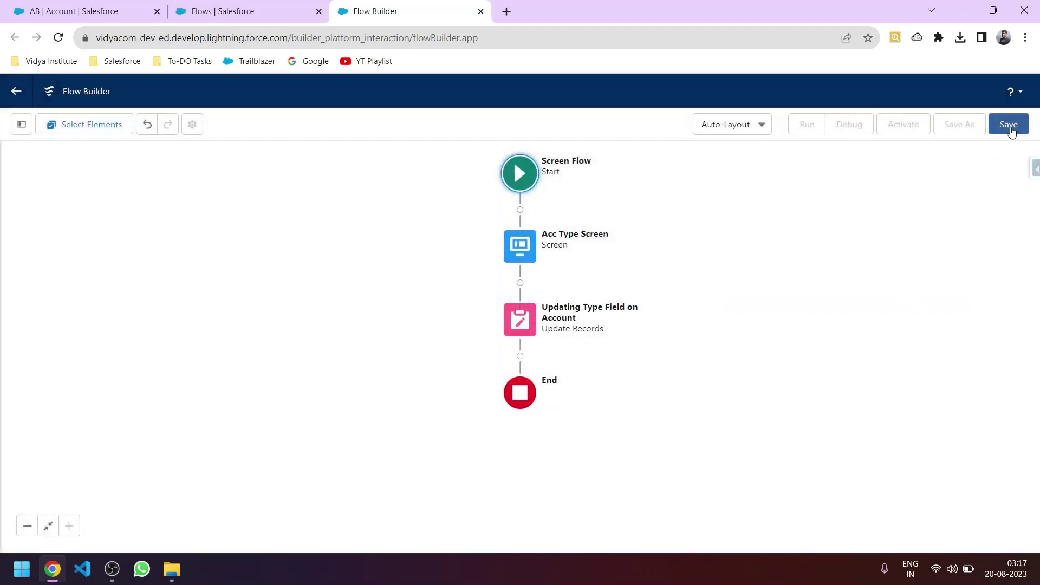
Save the flow with the label 'ACC UPDATE FLOW', letting the API name autofill.
{"action": "left_click", "coordinate": [1009, 125]}
{"action": "left_click", "coordinate": [380, 265]}
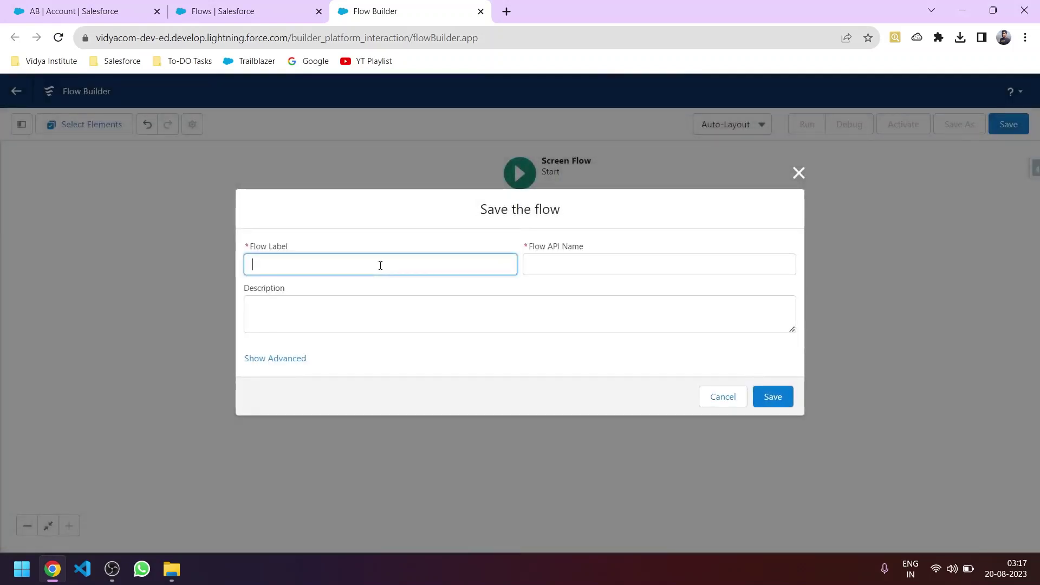
{"action": "type", "text": "ACC UPDATE"}
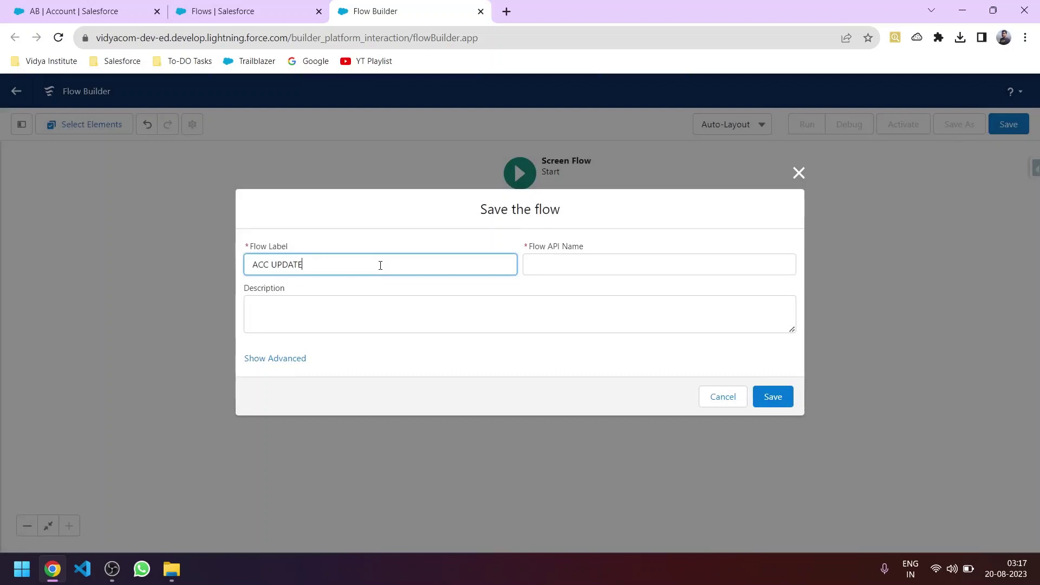
{"action": "type", "text": "FLOW"}
{"action": "left_click", "coordinate": [443, 323]}
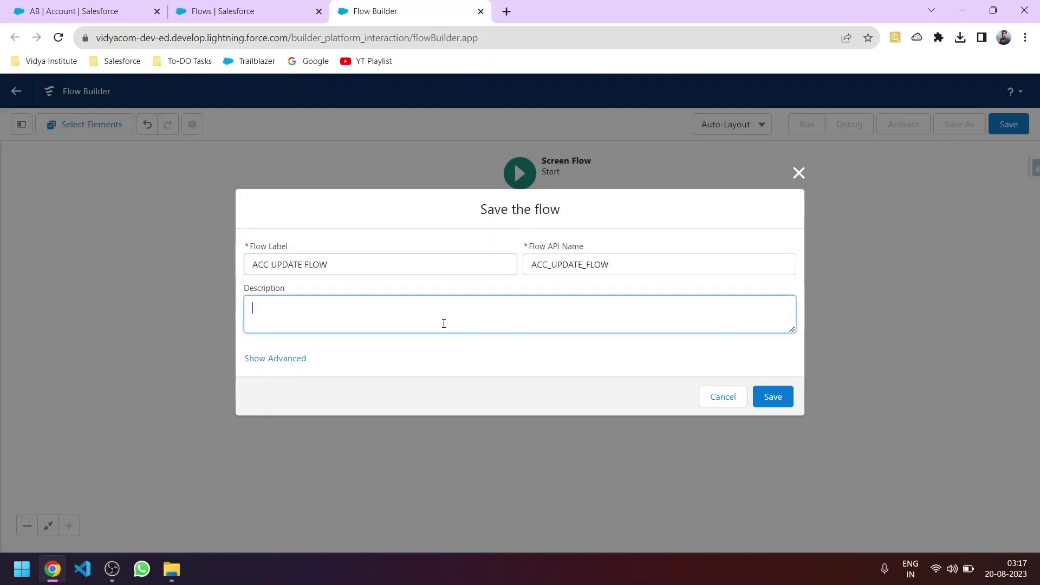
{"action": "left_click", "coordinate": [765, 395]}
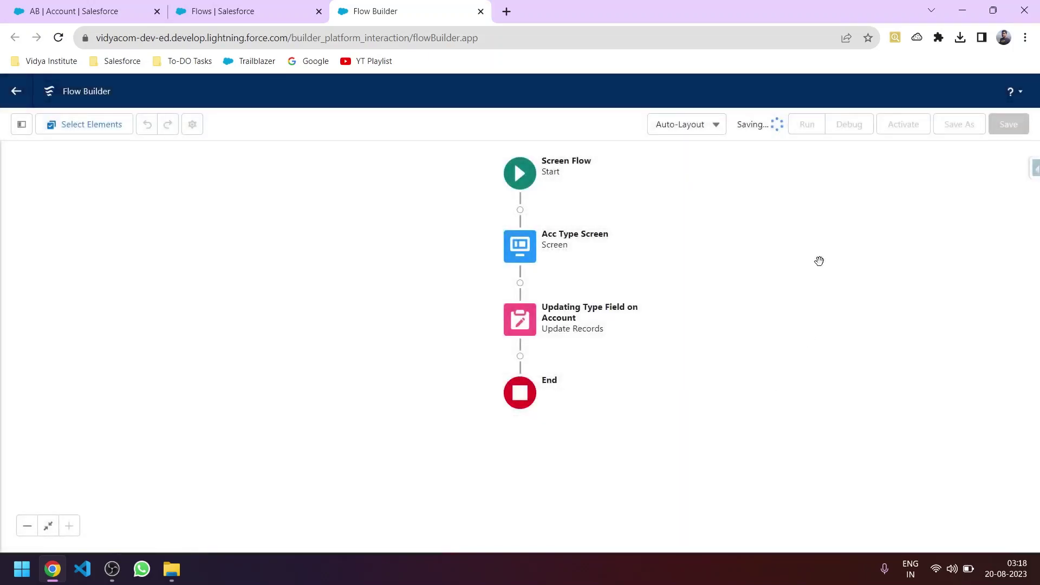
Activate the flow and open it running in a separate tab.
{"action": "left_click", "coordinate": [891, 130]}
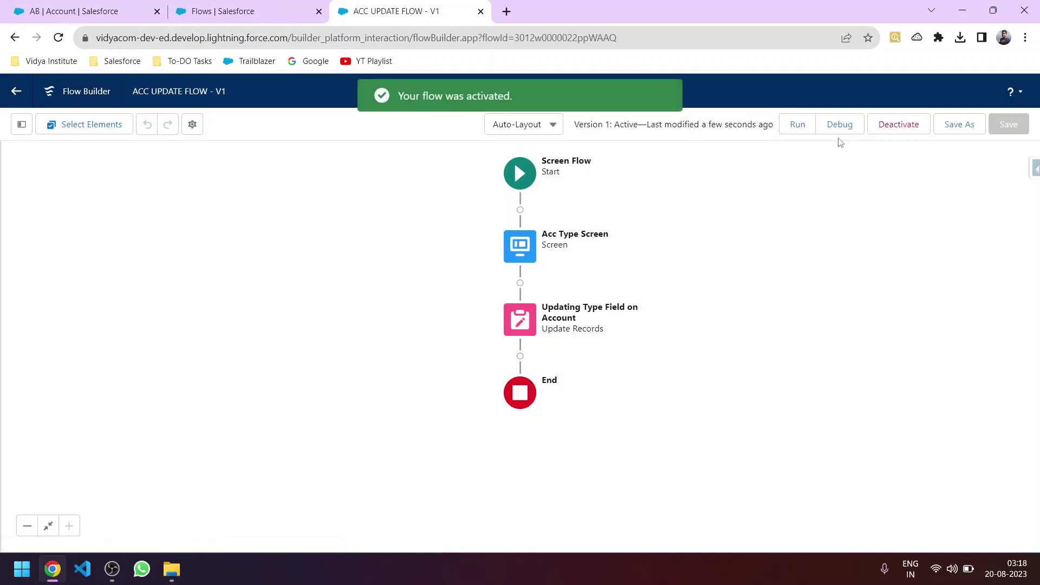
{"action": "left_click", "coordinate": [834, 128]}
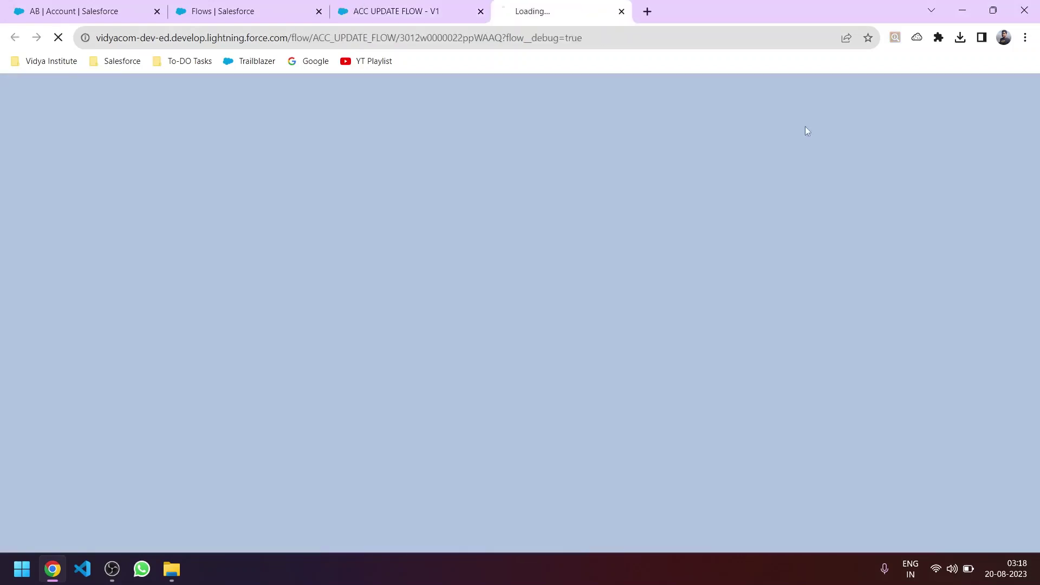
{"action": "left_click", "coordinate": [424, 7]}
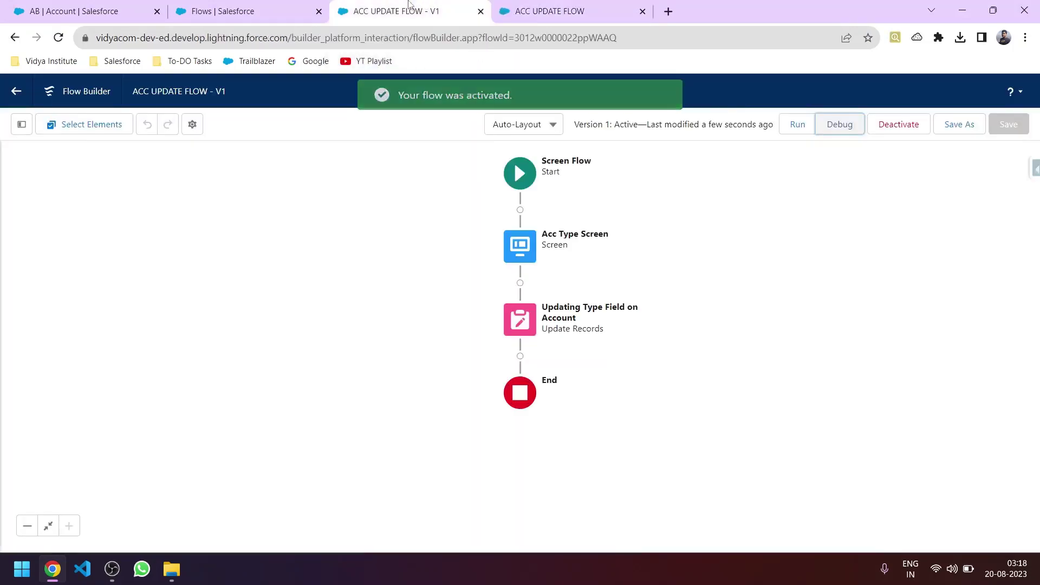
{"action": "left_click", "coordinate": [793, 124]}
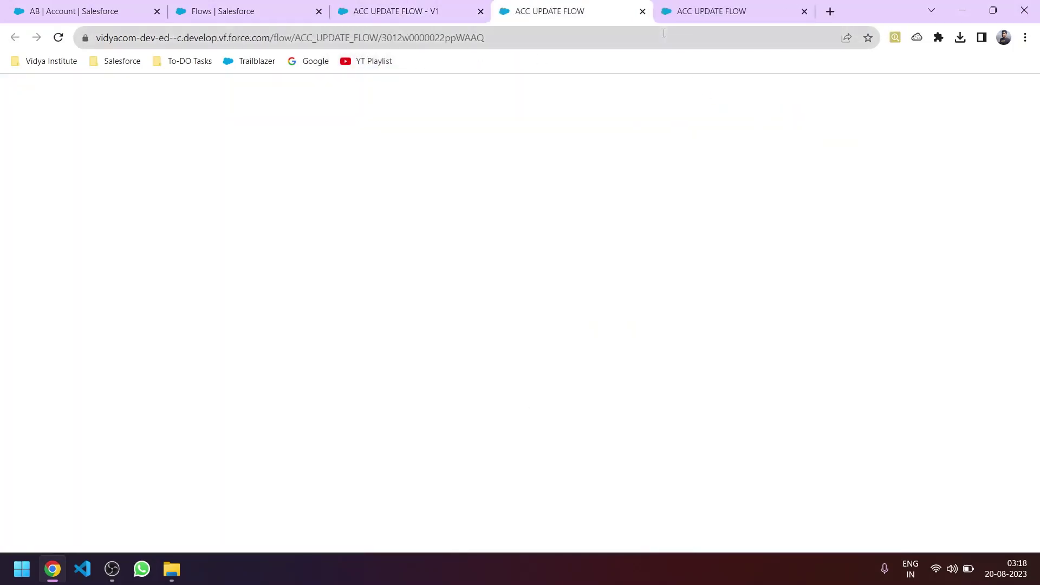
{"action": "left_click", "coordinate": [438, 7]}
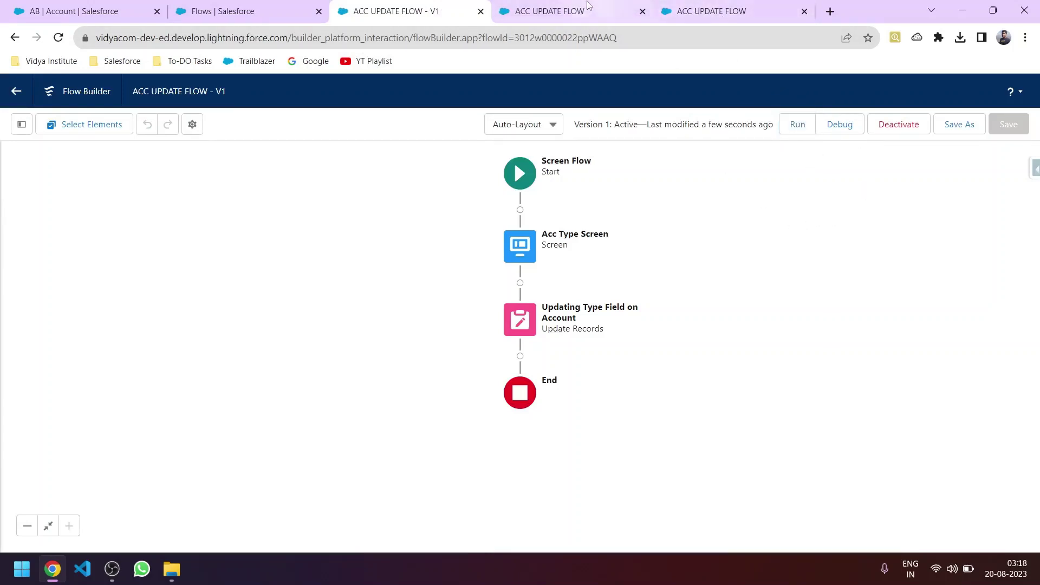
{"action": "left_click", "coordinate": [569, 10]}
Submit b as the Account Type in the running flow.
{"action": "left_click", "coordinate": [217, 111]}
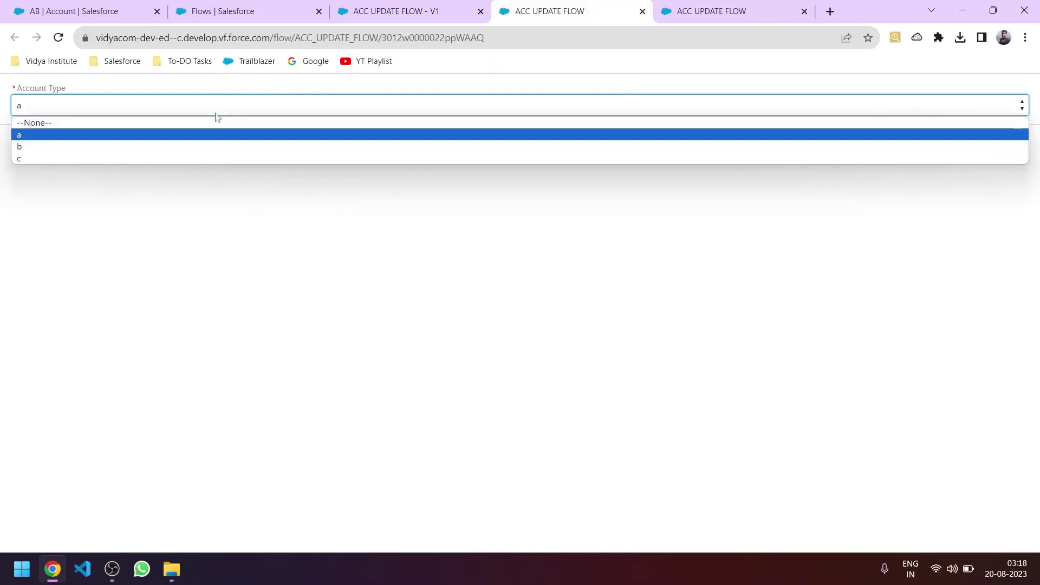
{"action": "left_click", "coordinate": [153, 146]}
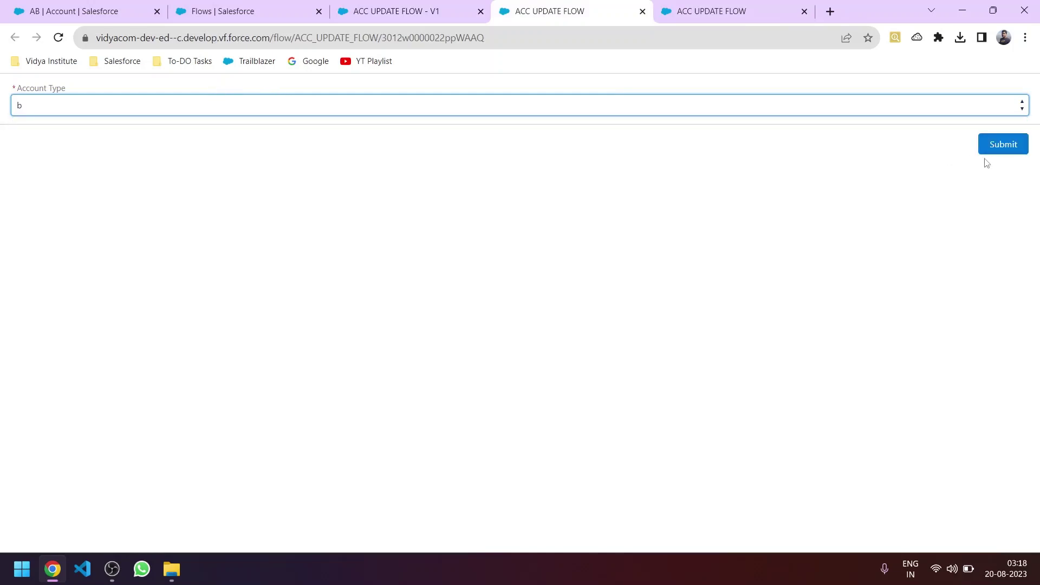
{"action": "left_click", "coordinate": [1000, 146]}
Debug-run the flow and find the null RecordID value in the debug log.
{"action": "left_click", "coordinate": [642, 11]}
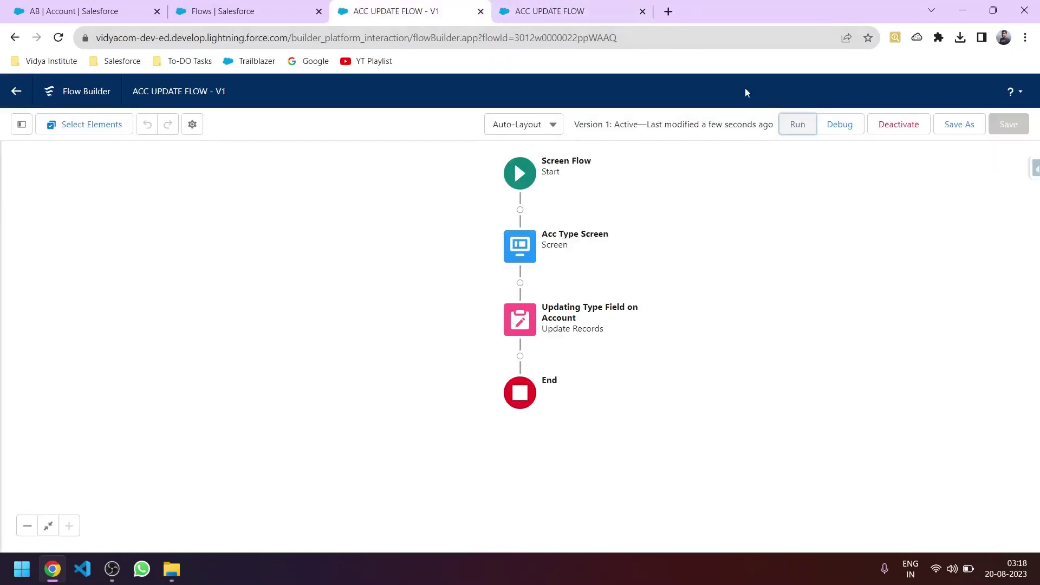
{"action": "left_click", "coordinate": [577, 4]}
{"action": "left_click", "coordinate": [701, 421]}
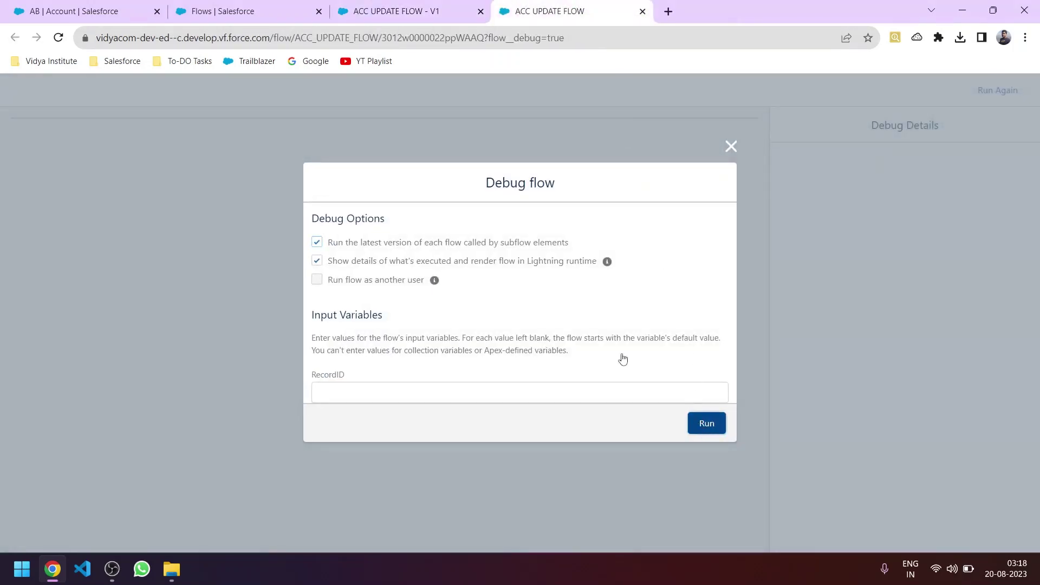
{"action": "left_click", "coordinate": [699, 195]}
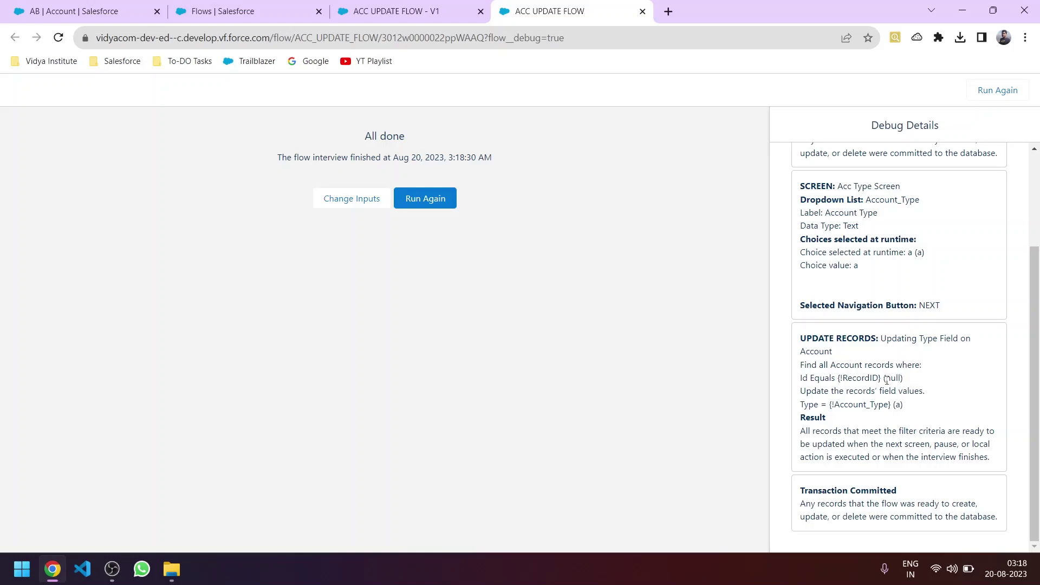
{"action": "left_click_drag", "start_coordinate": [884, 380], "coordinate": [841, 377]}
Reopen the AB account record through Home and the Recently Viewed Accounts list.
{"action": "left_click", "coordinate": [391, 15]}
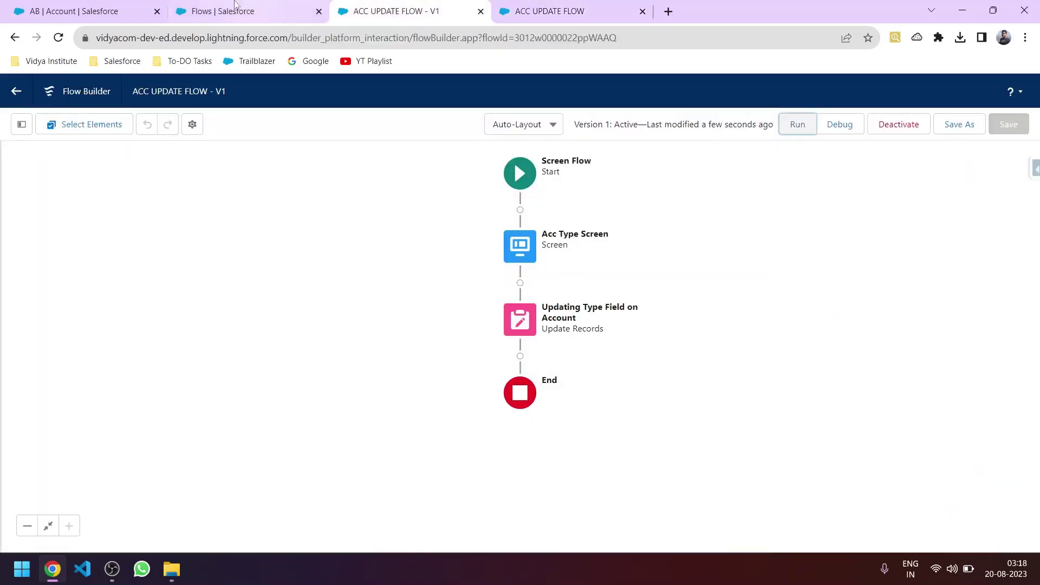
{"action": "left_click", "coordinate": [234, 4]}
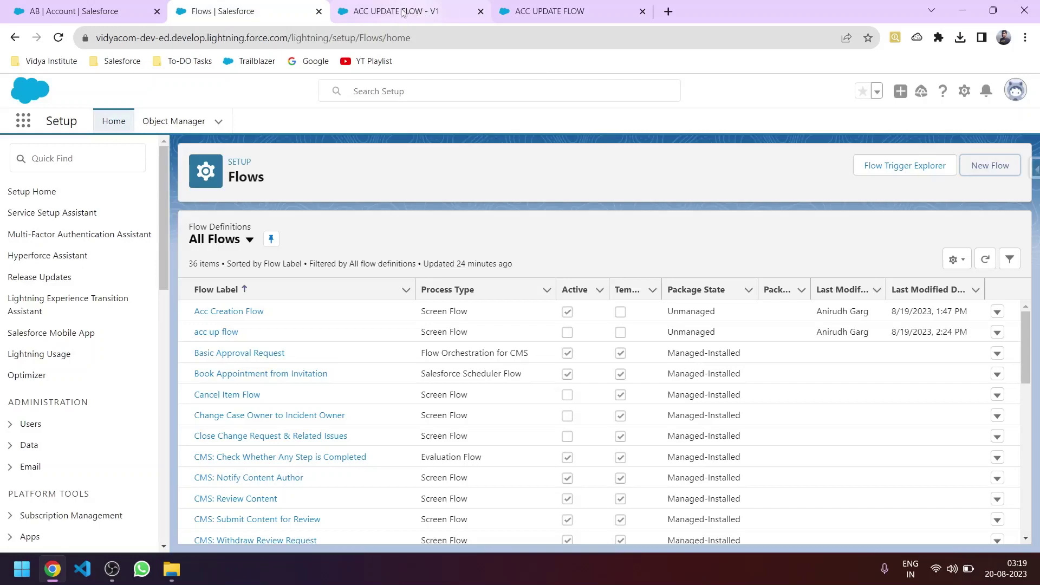
{"action": "left_click", "coordinate": [98, 11]}
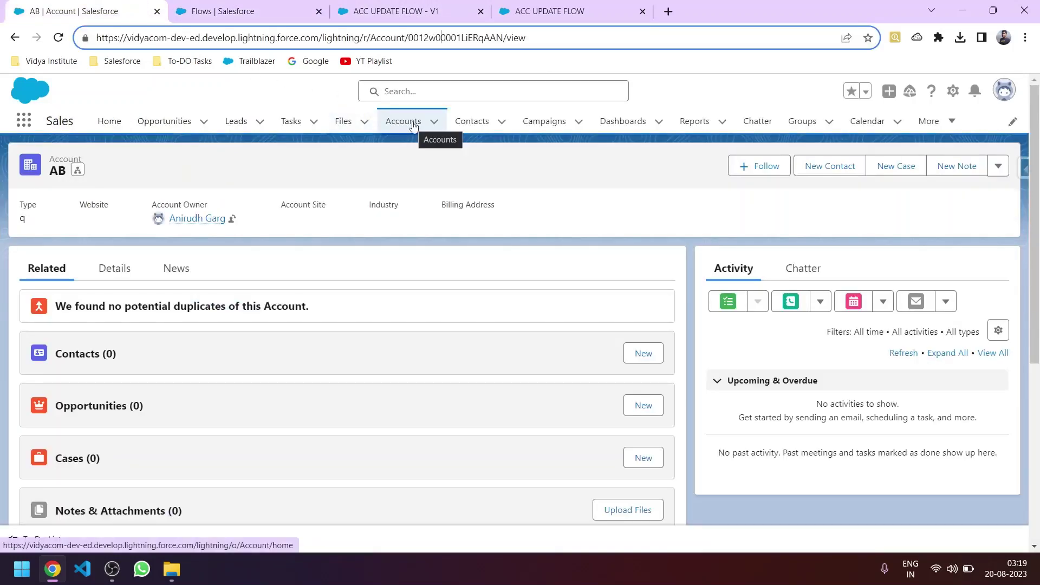
{"action": "left_click", "coordinate": [101, 127]}
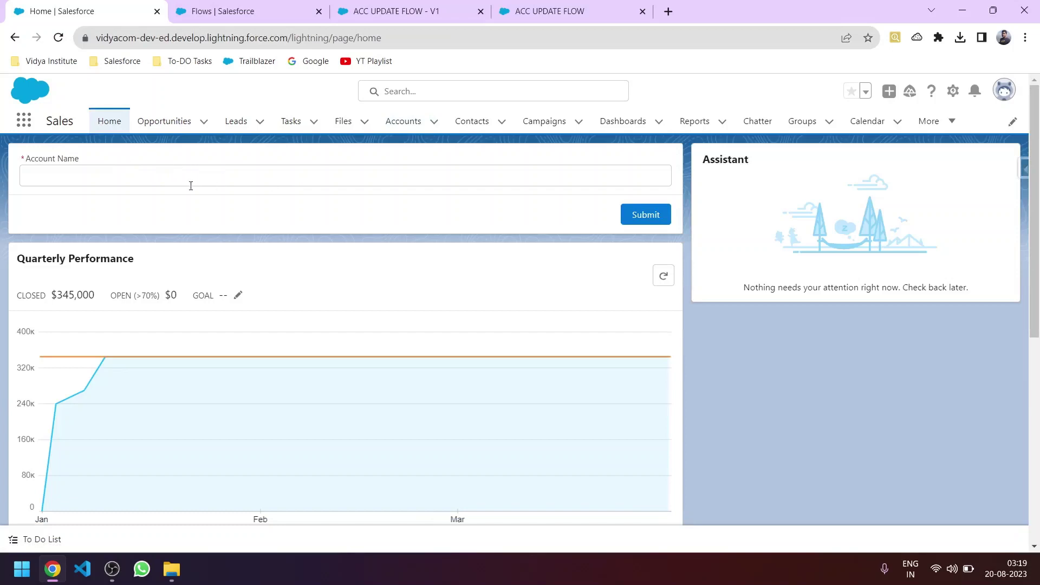
{"action": "left_click", "coordinate": [403, 125]}
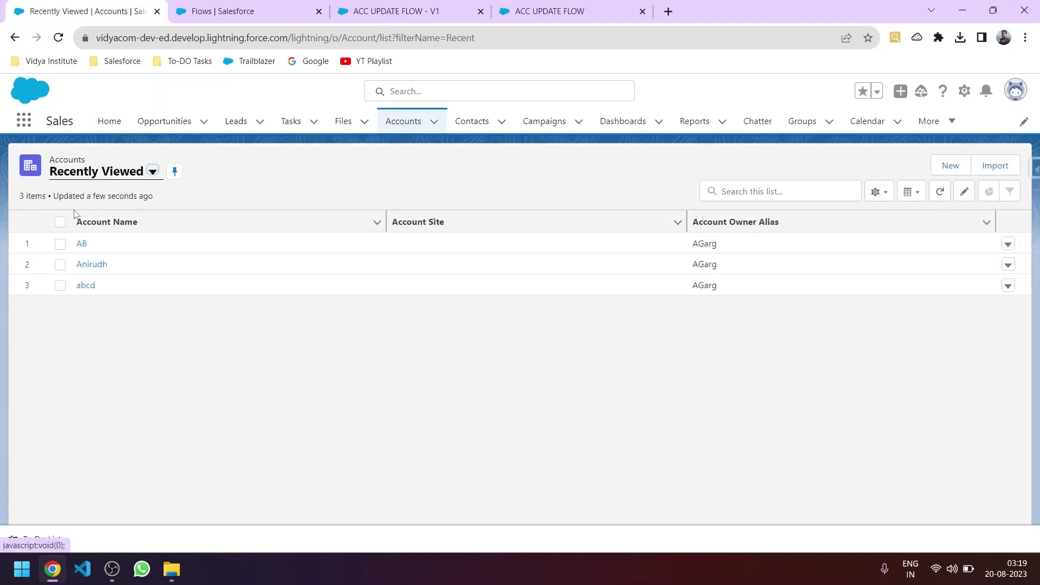
{"action": "left_click", "coordinate": [82, 244]}
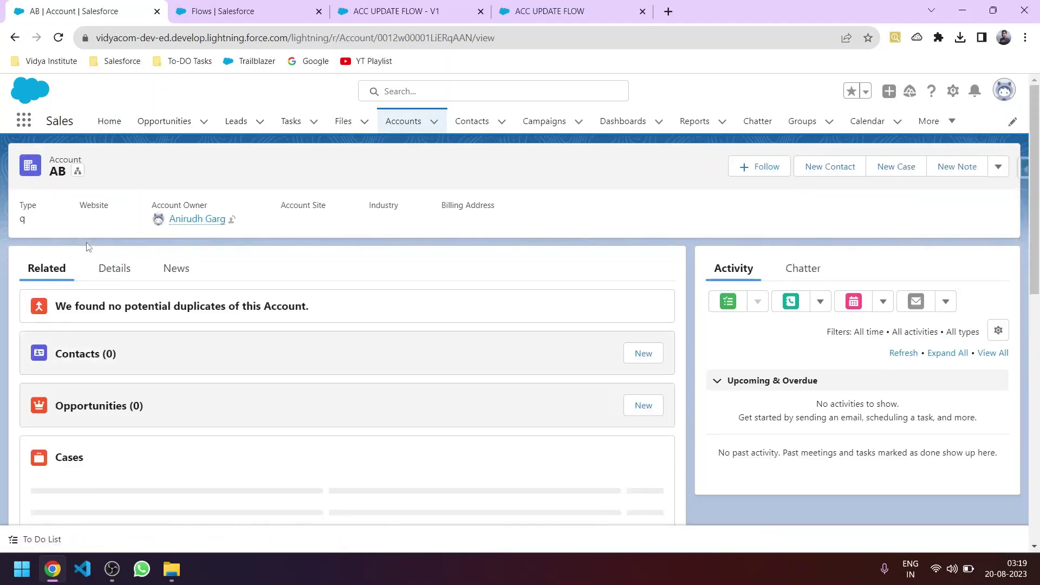
{"action": "left_click", "coordinate": [399, 134]}
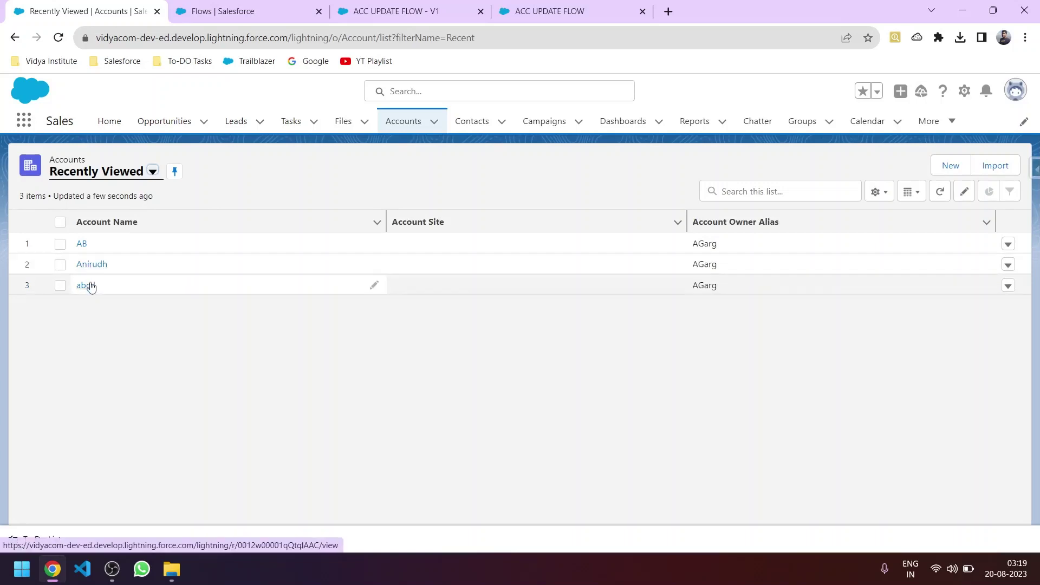
{"action": "left_click", "coordinate": [81, 243]}
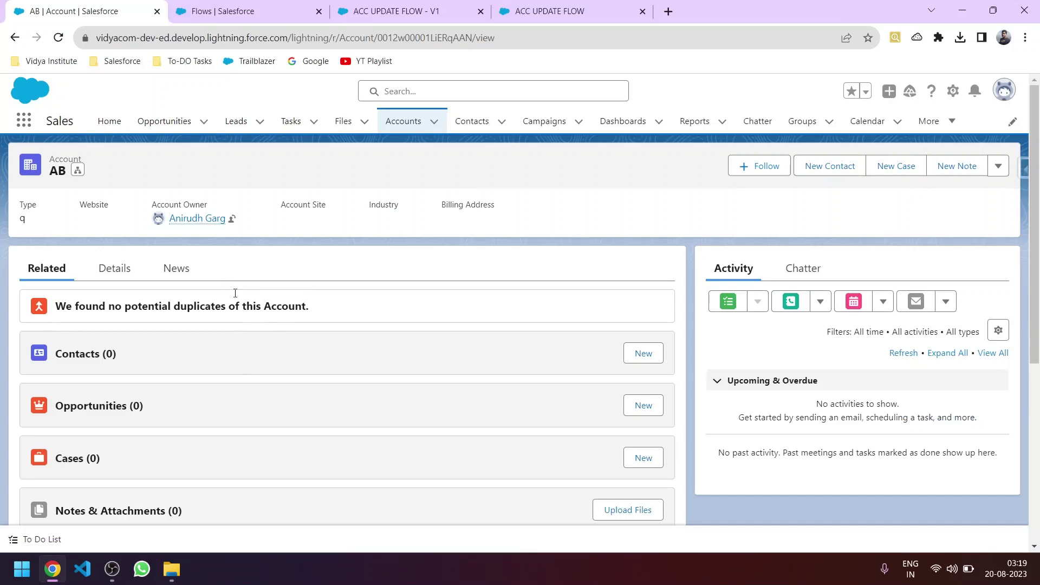
Edit the Account page and place a Flow component running ACC UPDATE FLOW below the header.
{"action": "left_click", "coordinate": [952, 90]}
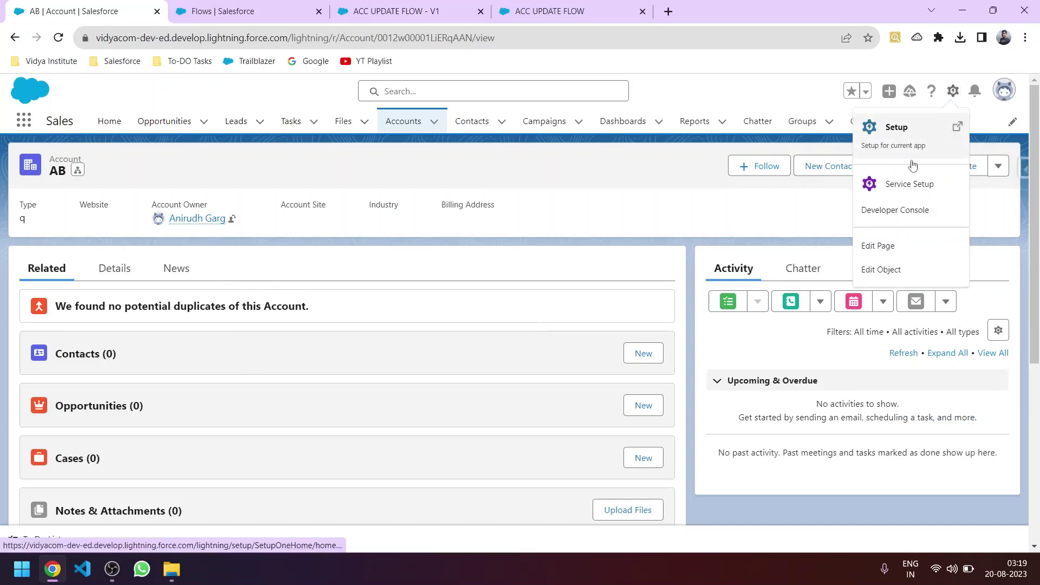
{"action": "left_click", "coordinate": [899, 248]}
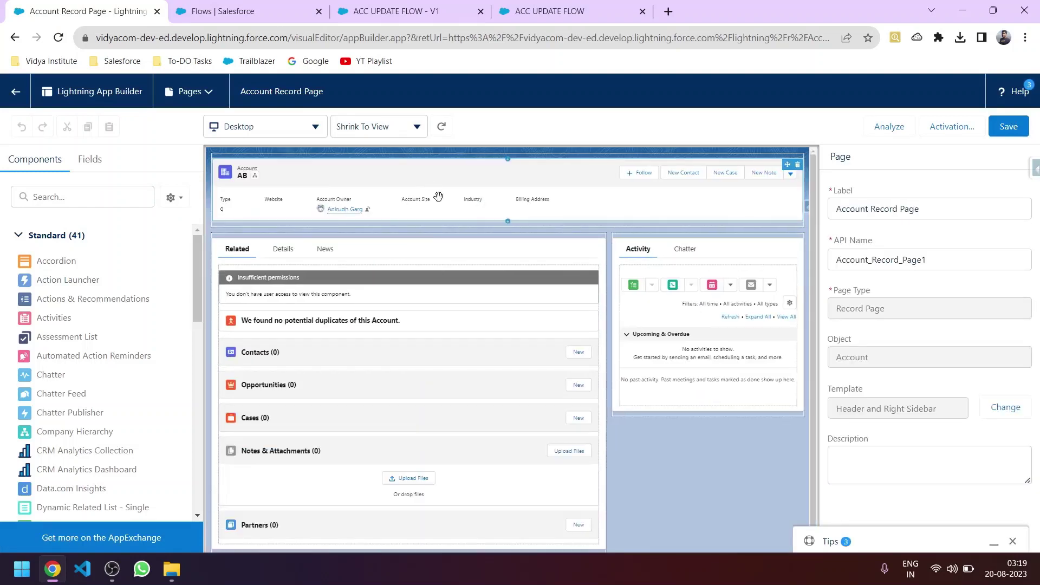
{"action": "left_click", "coordinate": [507, 225]}
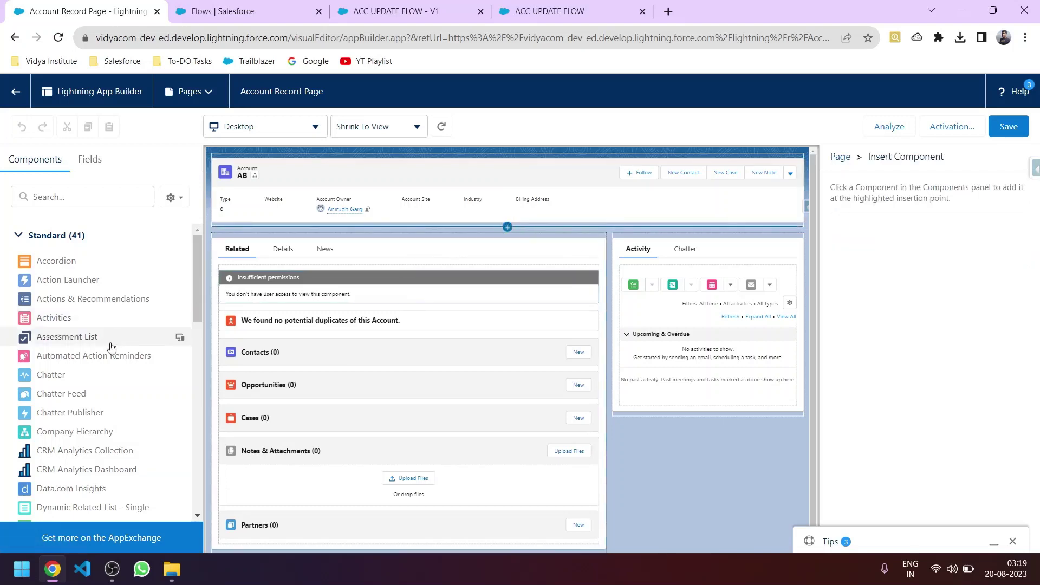
{"action": "scroll", "coordinate": [75, 288], "scroll_direction": "down", "scroll_amount": 2}
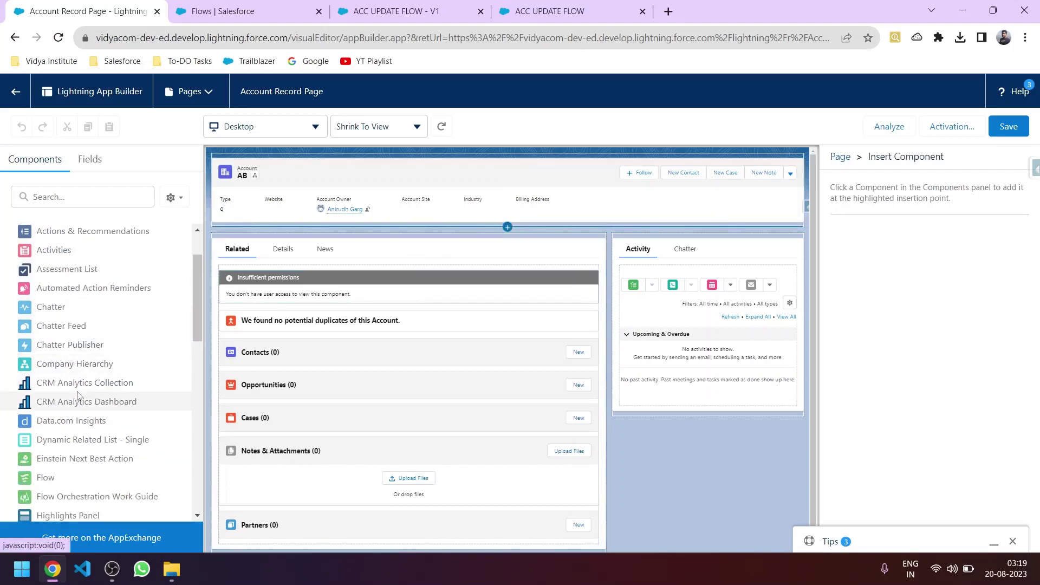
{"action": "left_click", "coordinate": [52, 414]}
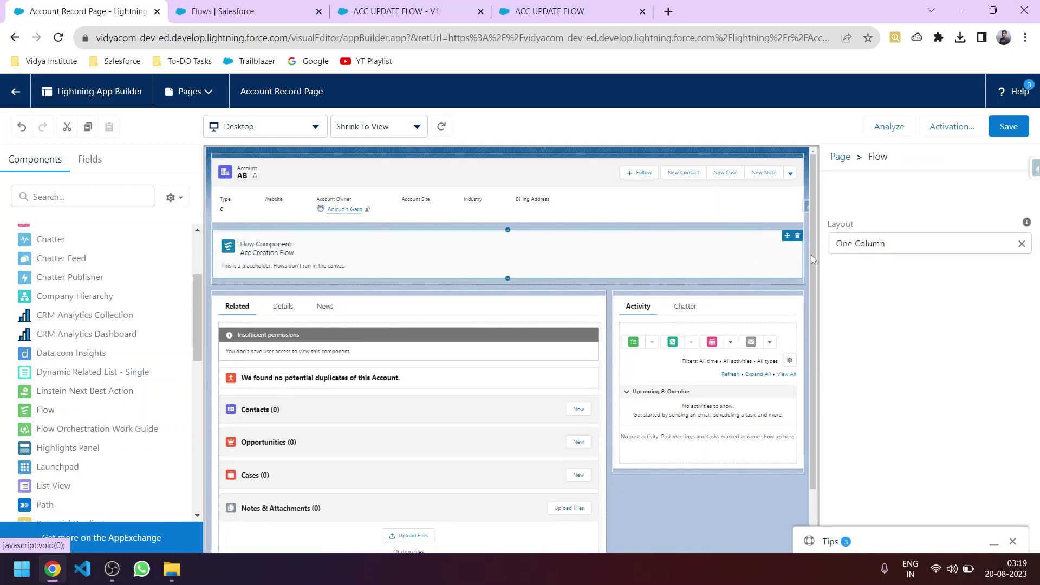
{"action": "left_click", "coordinate": [910, 270]}
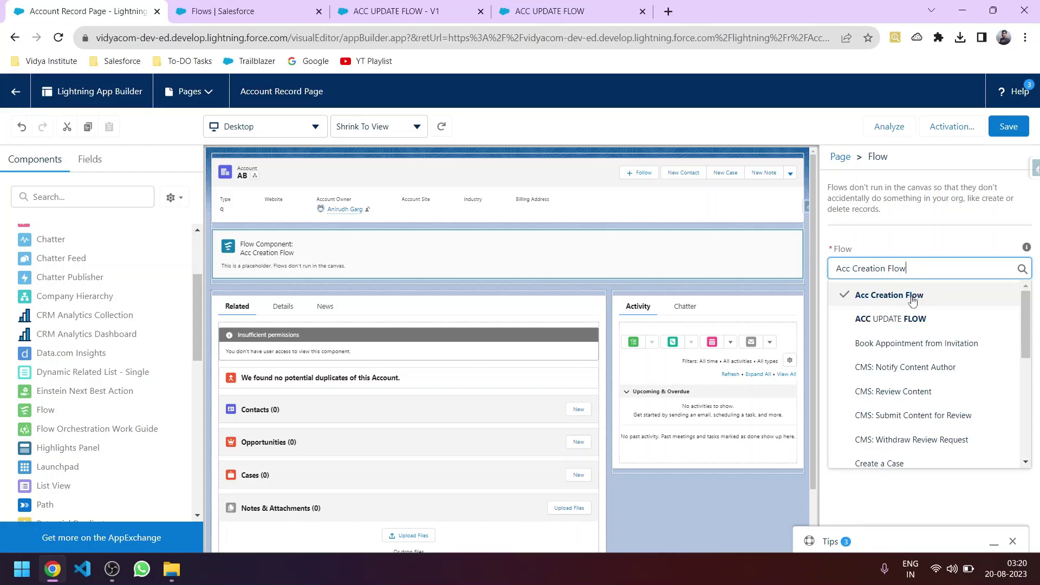
{"action": "left_click", "coordinate": [919, 318]}
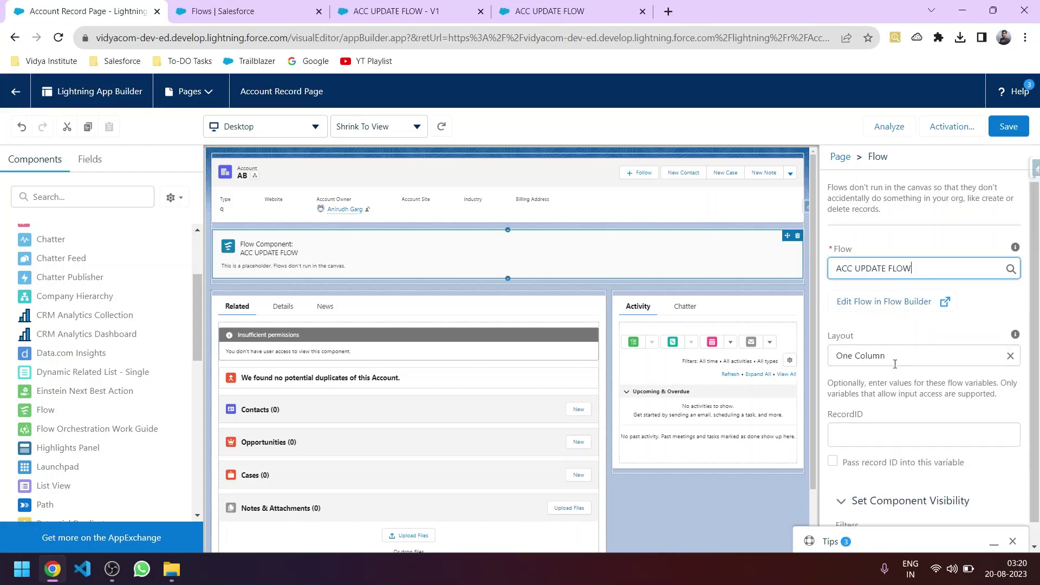
Enable 'Pass record ID into this variable' for RecordID so it uses {!Record.Id}.
{"action": "scroll", "coordinate": [893, 363], "scroll_direction": "down", "scroll_amount": 1}
{"action": "left_click", "coordinate": [873, 394]}
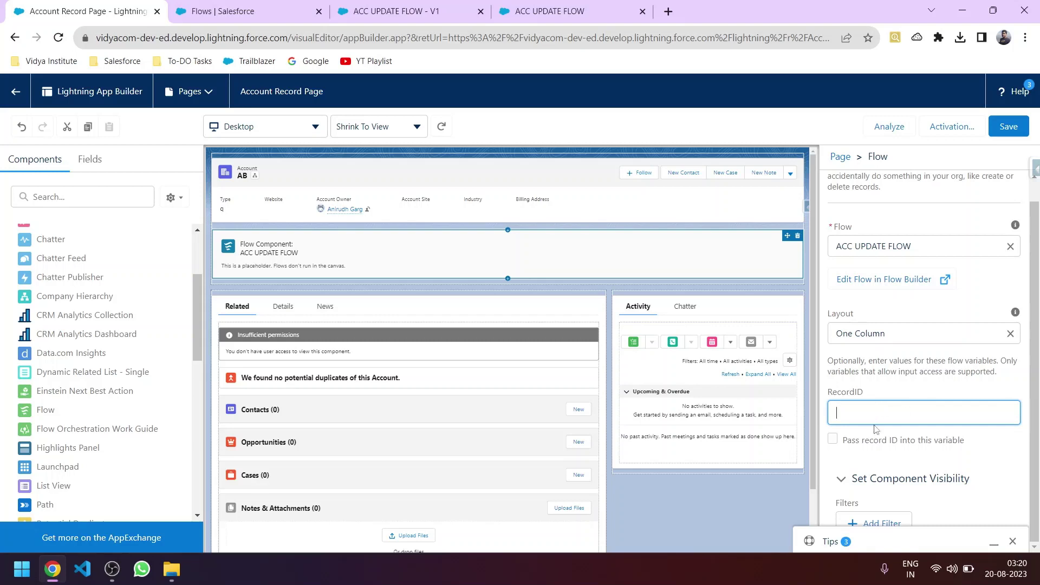
{"action": "left_click", "coordinate": [833, 439]}
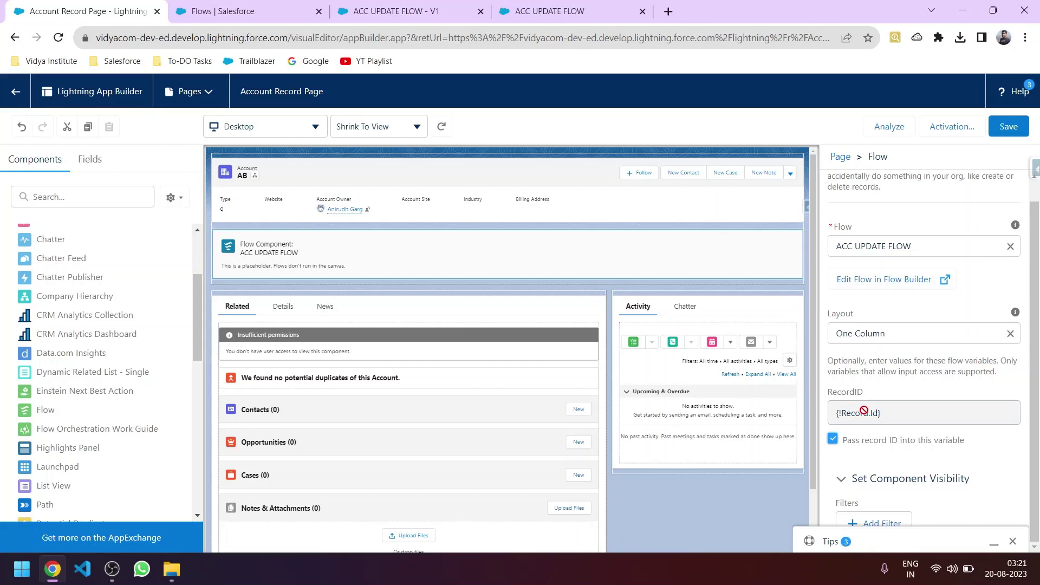
Save the Account Record Page, verify its Org Default desktop activation, and exit App Builder.
{"action": "left_click", "coordinate": [1011, 129]}
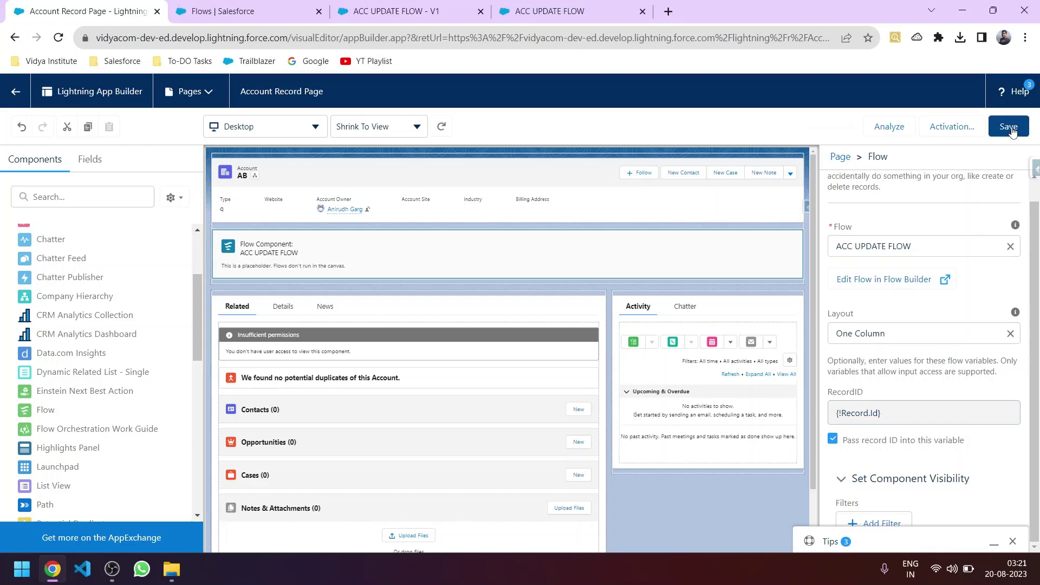
{"action": "left_click", "coordinate": [946, 133]}
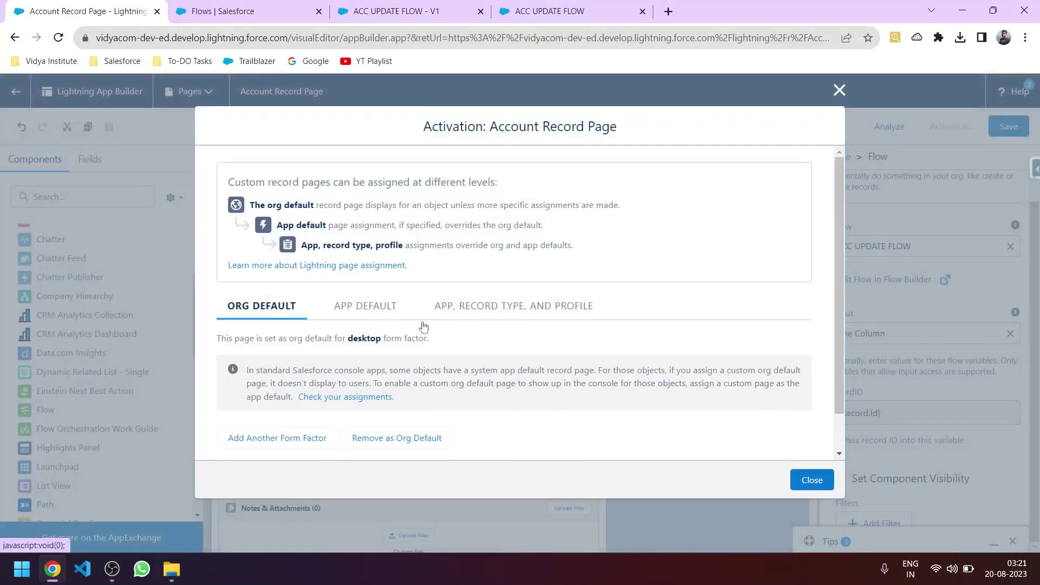
{"action": "scroll", "coordinate": [540, 359], "scroll_direction": "down", "scroll_amount": 2}
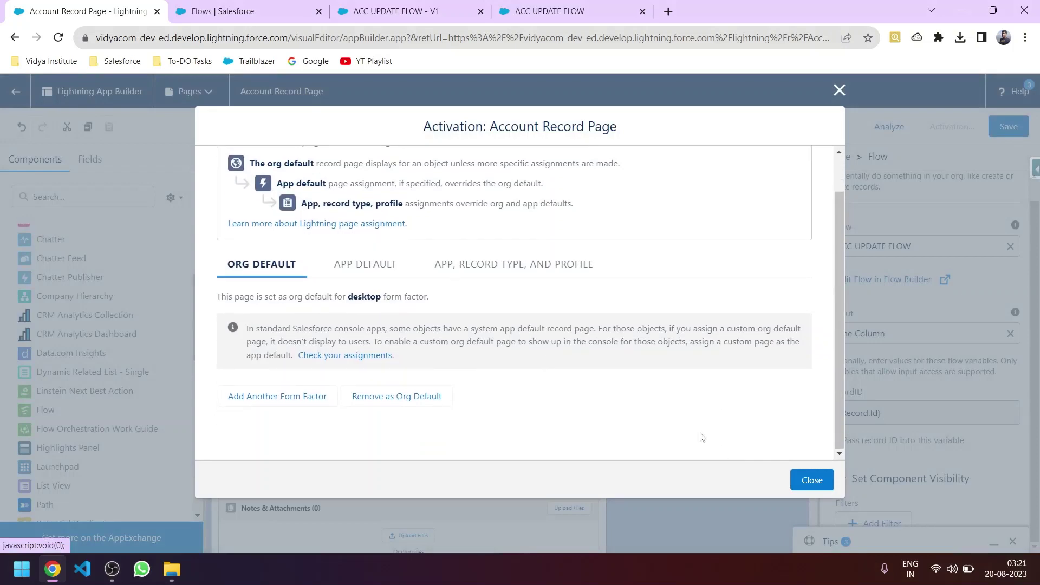
{"action": "left_click", "coordinate": [811, 480]}
{"action": "left_click", "coordinate": [16, 91]}
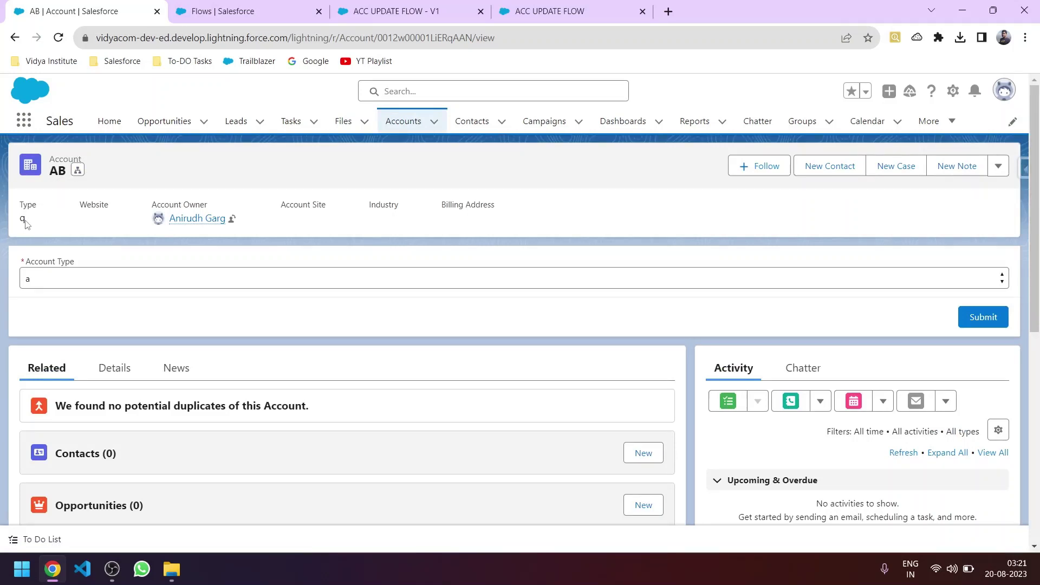
Submit b as the AB account's Type through the embedded flow.
{"action": "left_click", "coordinate": [80, 275]}
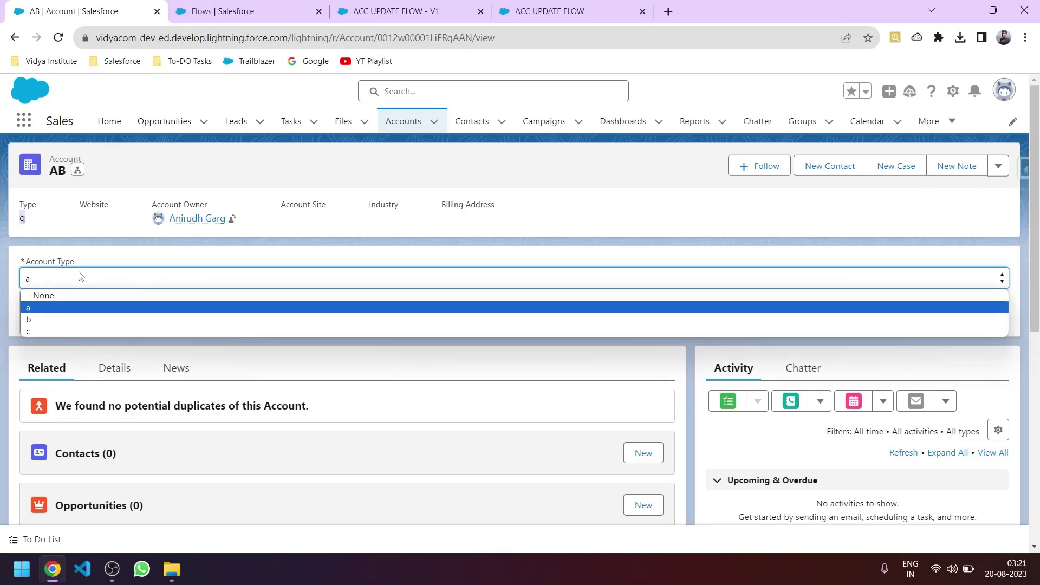
{"action": "left_click", "coordinate": [75, 320]}
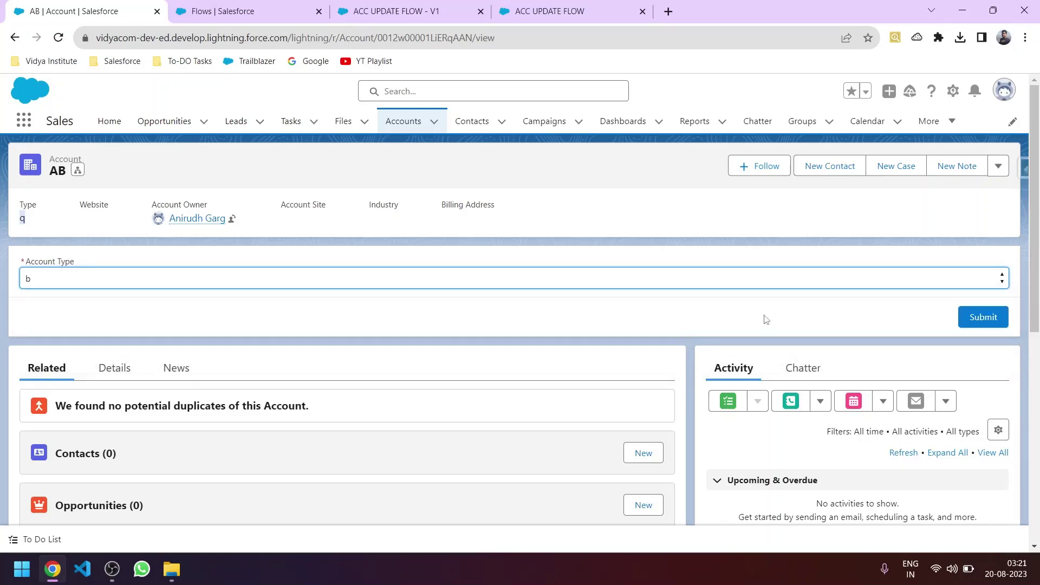
{"action": "left_click", "coordinate": [980, 313]}
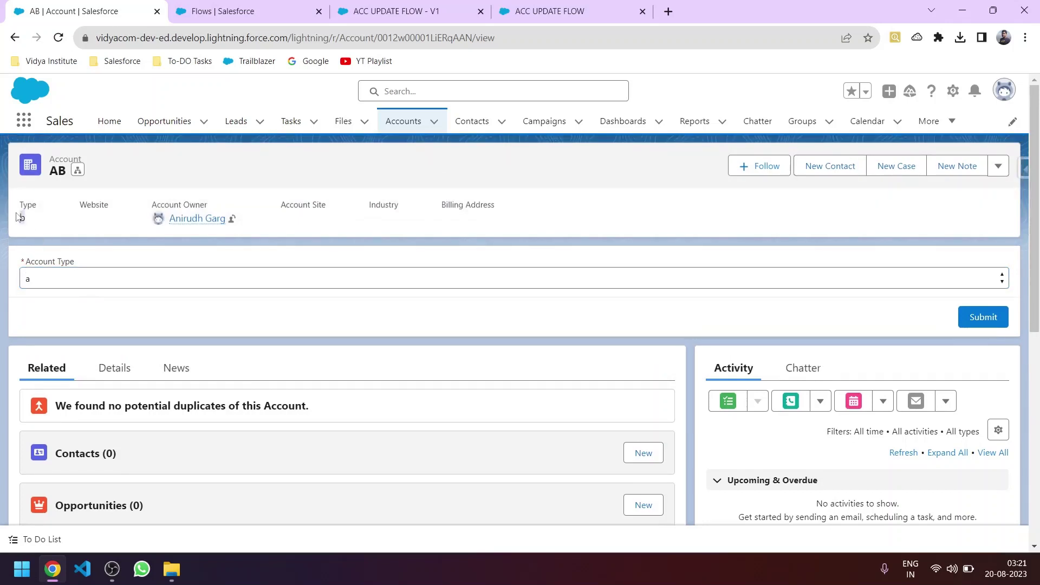
Recheck the Account Type picklist without changes, then return to ACC UPDATE FLOW - V1.
{"action": "left_click", "coordinate": [154, 287]}
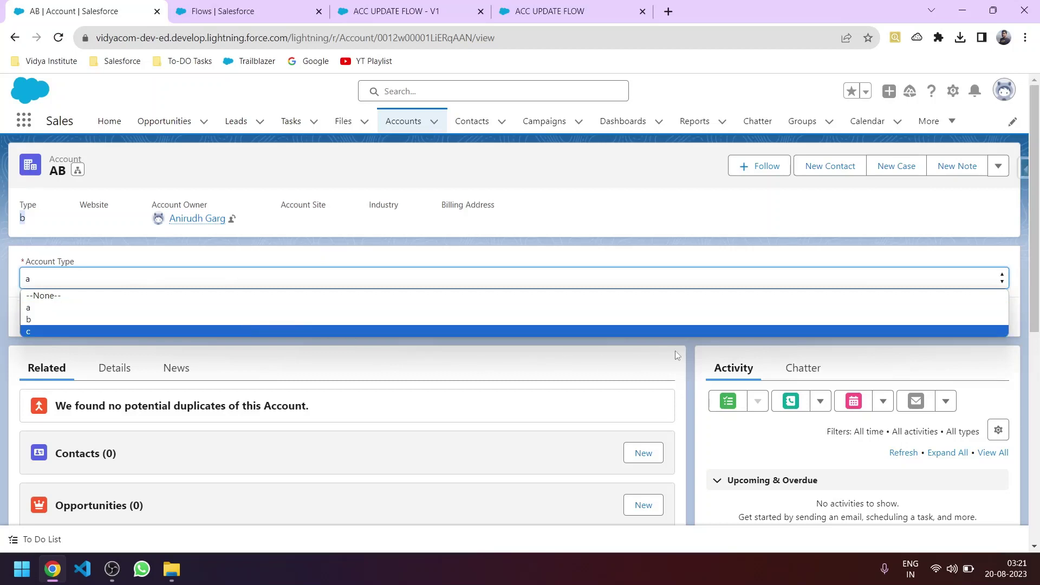
{"action": "left_click", "coordinate": [615, 228]}
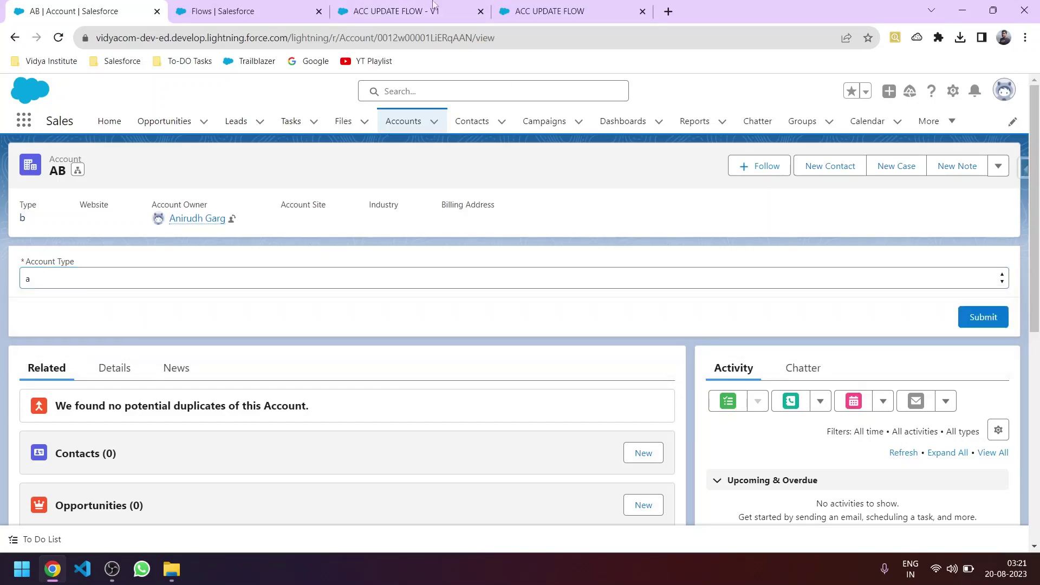
{"action": "left_click", "coordinate": [395, 11]}
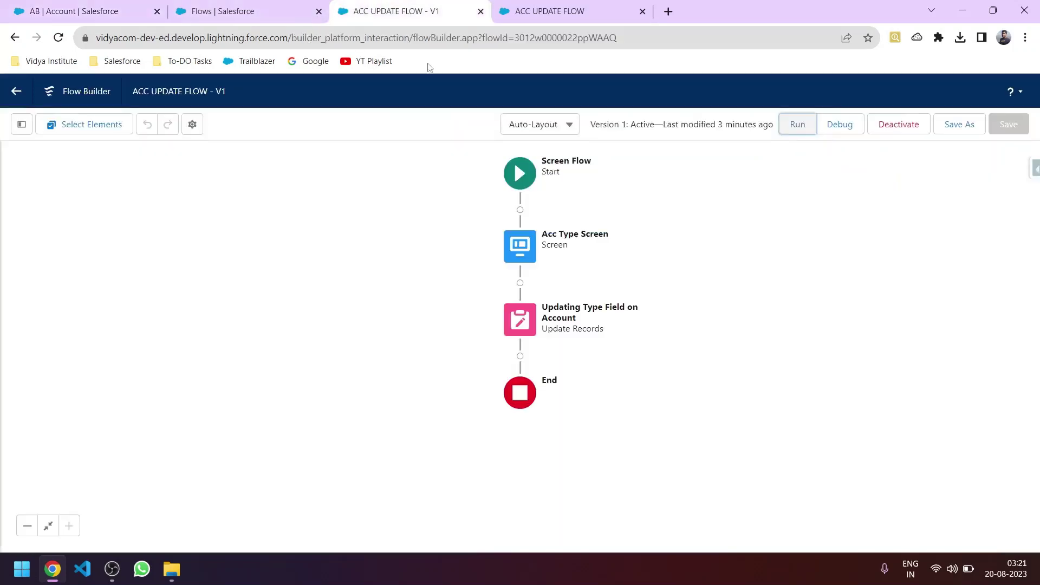
Compare the update element's Id equals {!RecordID} filter with the AB record's ID in the URL.
{"action": "double_click", "coordinate": [526, 324]}
{"action": "scroll", "coordinate": [462, 348], "scroll_direction": "down", "scroll_amount": 3}
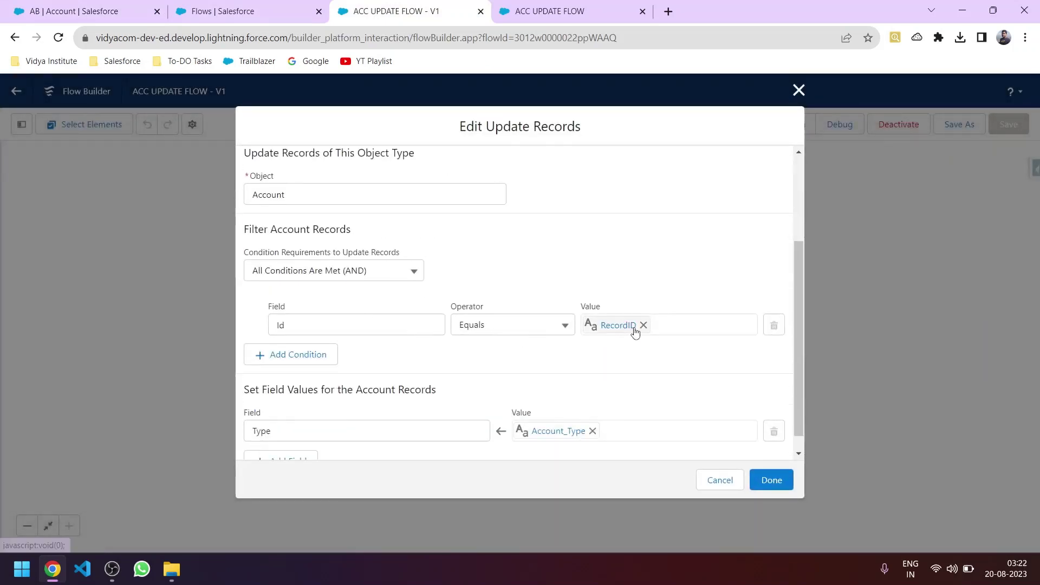
{"action": "left_click", "coordinate": [329, 324]}
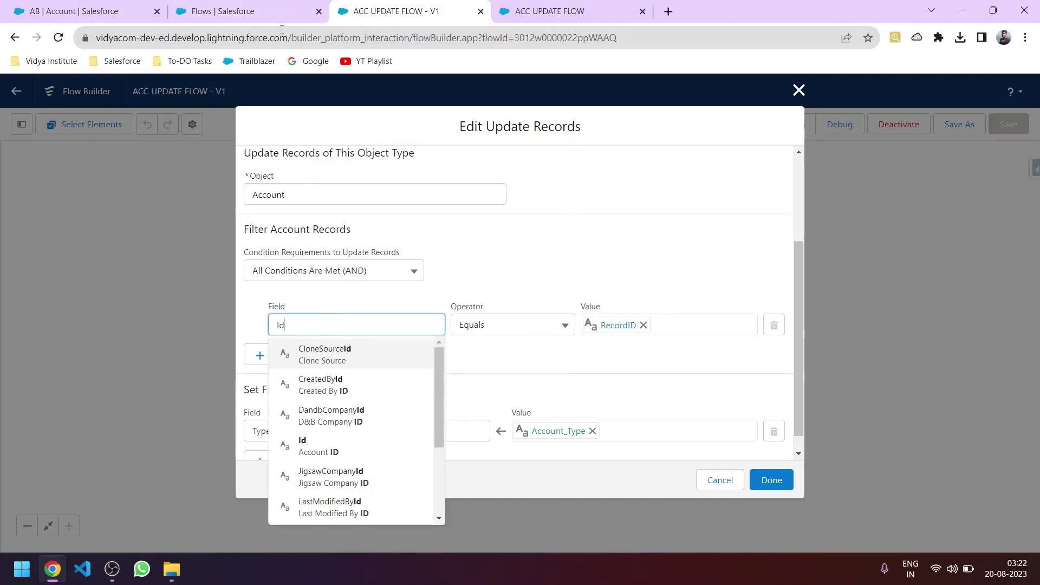
{"action": "left_click", "coordinate": [222, 11]}
{"action": "left_click", "coordinate": [64, 11]}
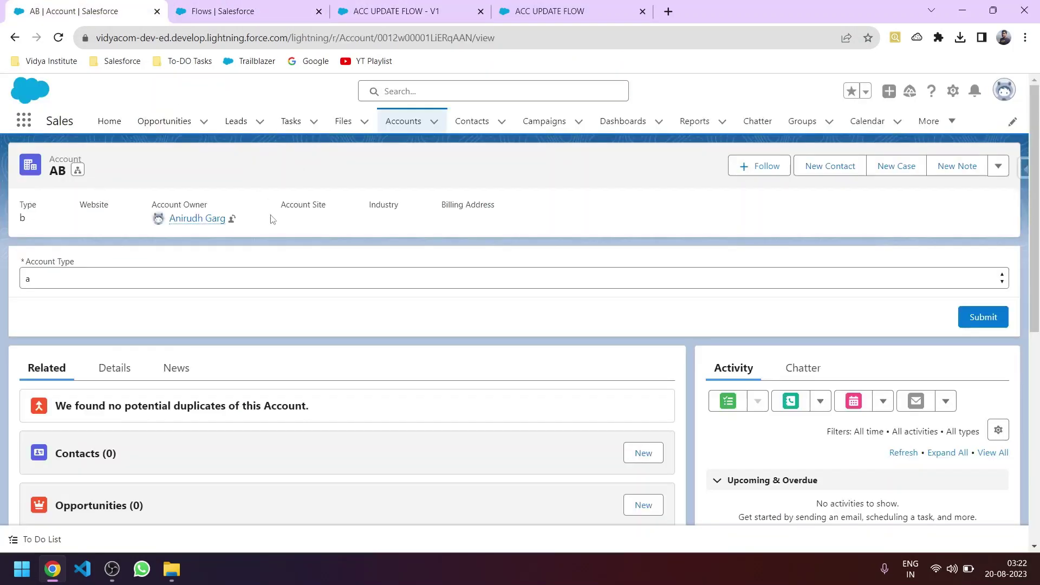
{"action": "left_click_drag", "start_coordinate": [379, 39], "coordinate": [477, 39]}
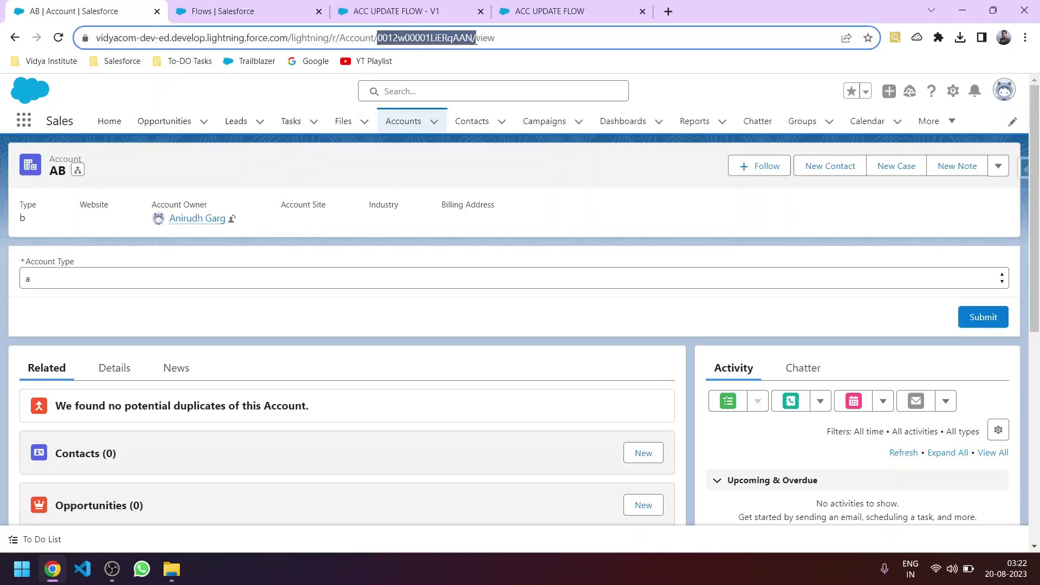
{"action": "left_click", "coordinate": [411, 12]}
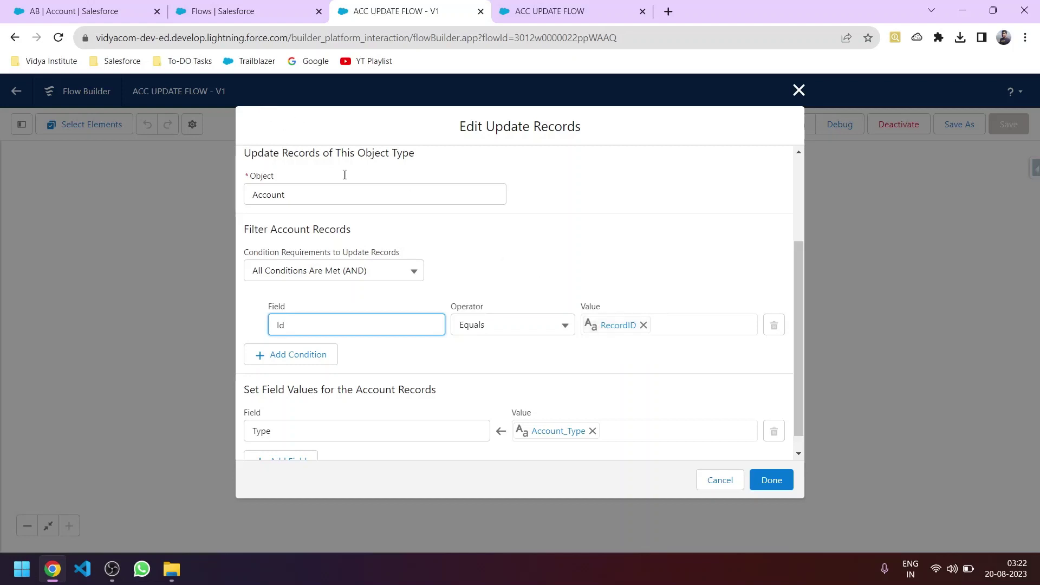
Go from the AB account record to the Recently Viewed Accounts list.
{"action": "left_click", "coordinate": [226, 9]}
{"action": "left_click", "coordinate": [107, 13]}
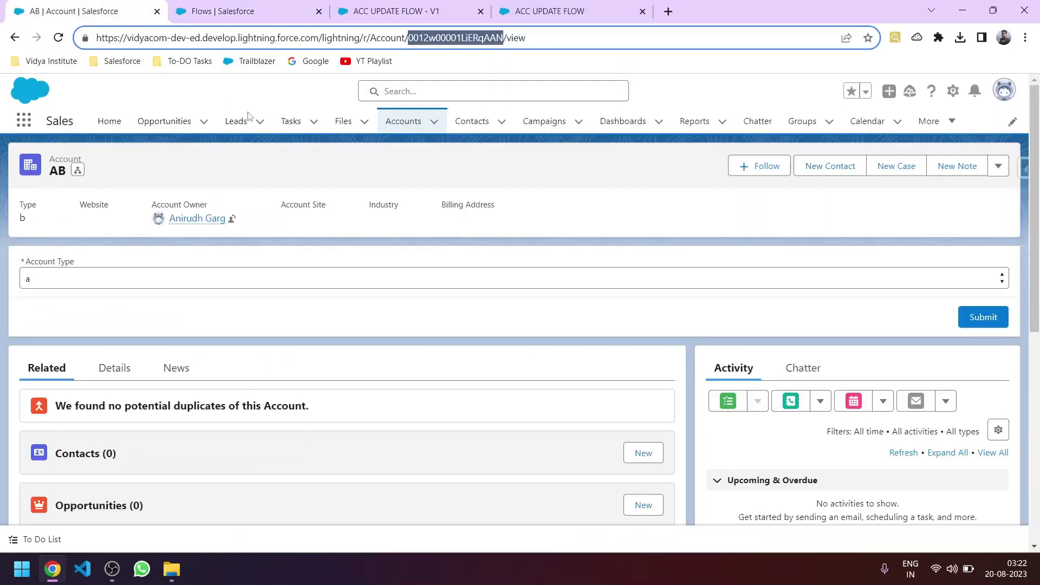
{"action": "left_click", "coordinate": [403, 121]}
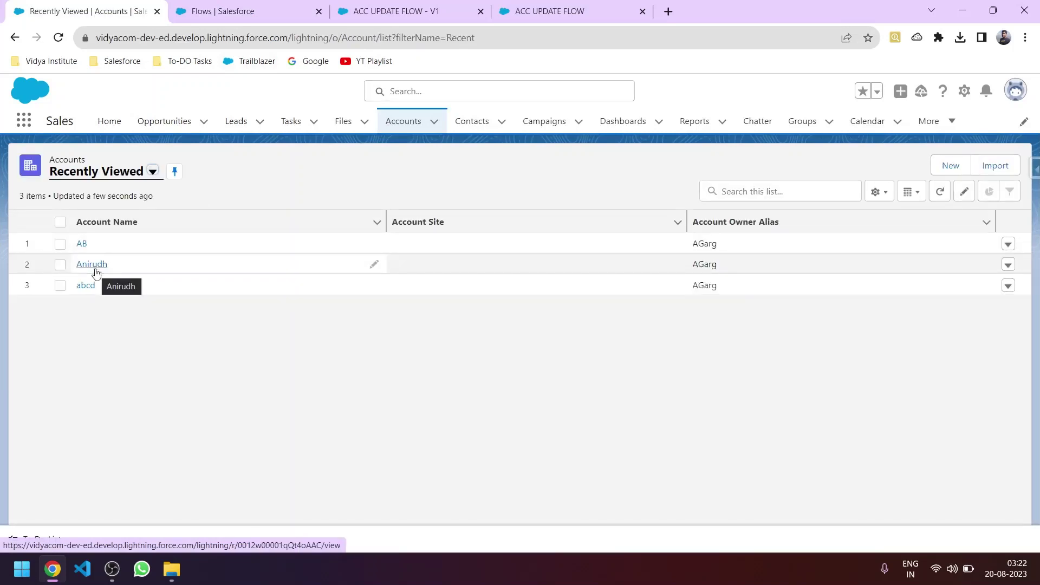
{"action": "left_click", "coordinate": [92, 266]}
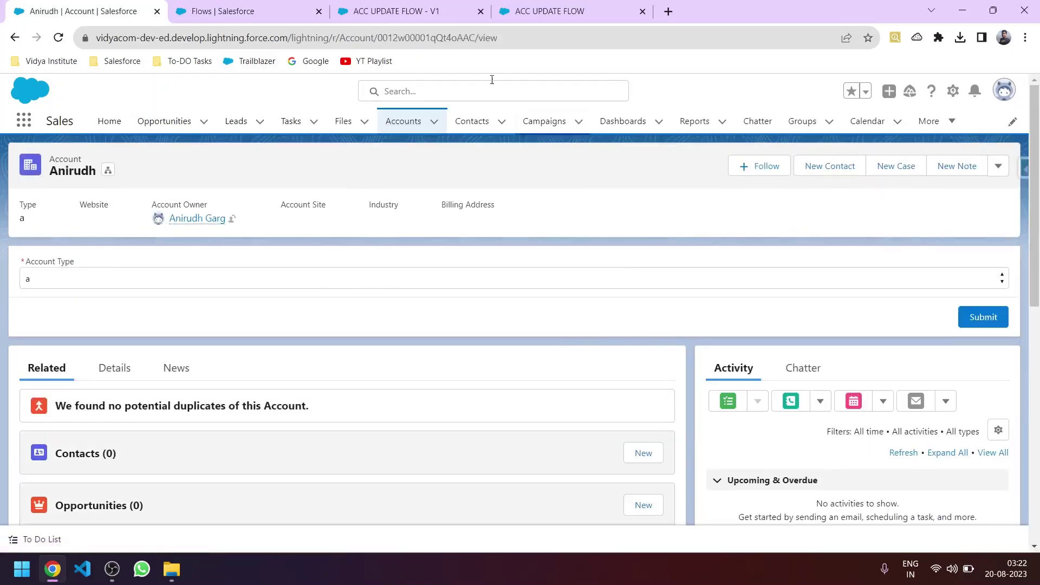
{"action": "left_click_drag", "start_coordinate": [476, 39], "coordinate": [381, 47]}
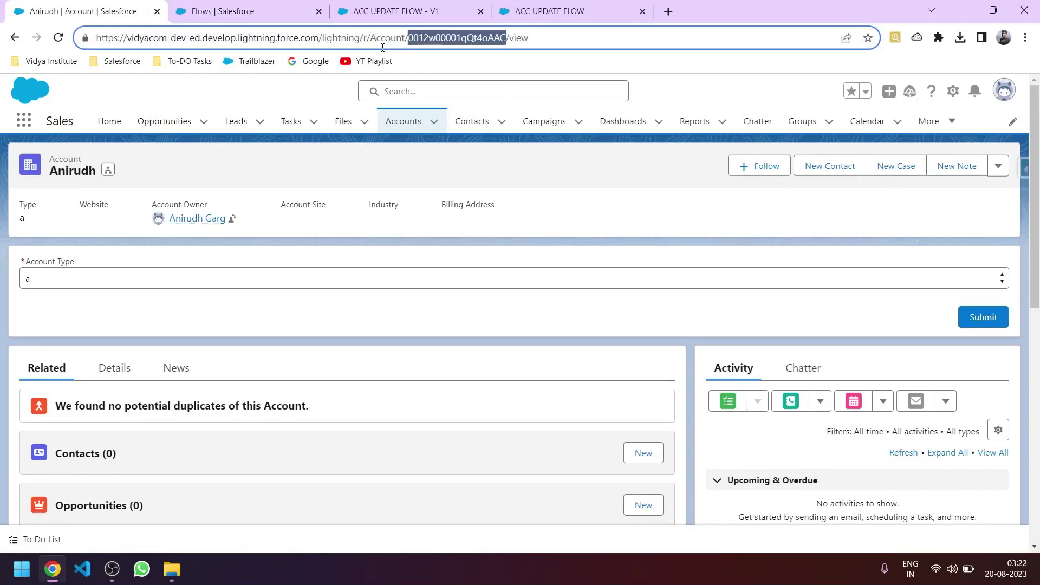
{"action": "left_click", "coordinate": [536, 12]}
{"action": "left_click", "coordinate": [435, 15]}
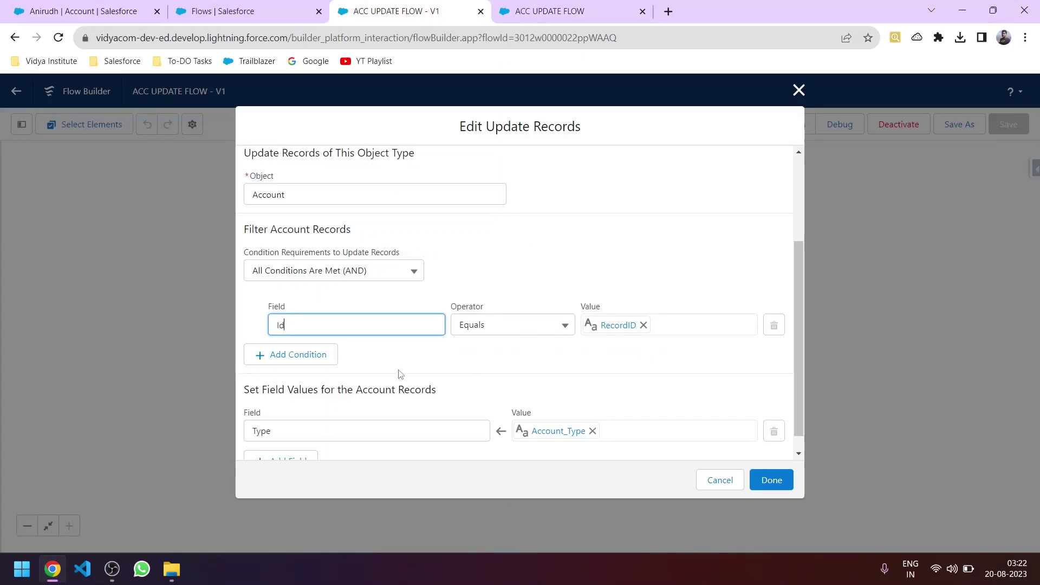
{"action": "key", "text": "ctrl+shift+Tab"}
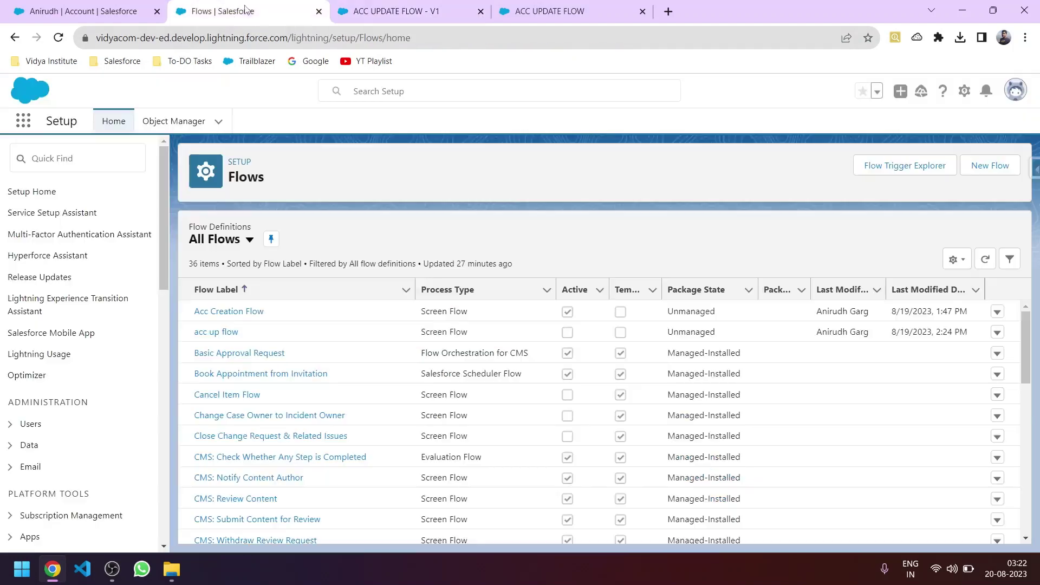
{"action": "key", "text": "ctrl+shift+Tab"}
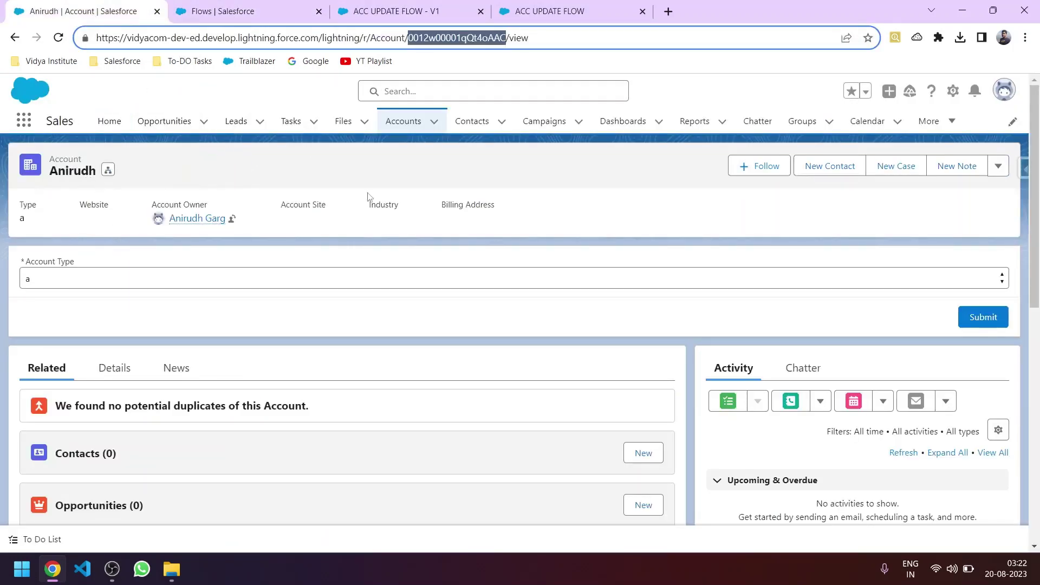
{"action": "left_click", "coordinate": [411, 130]}
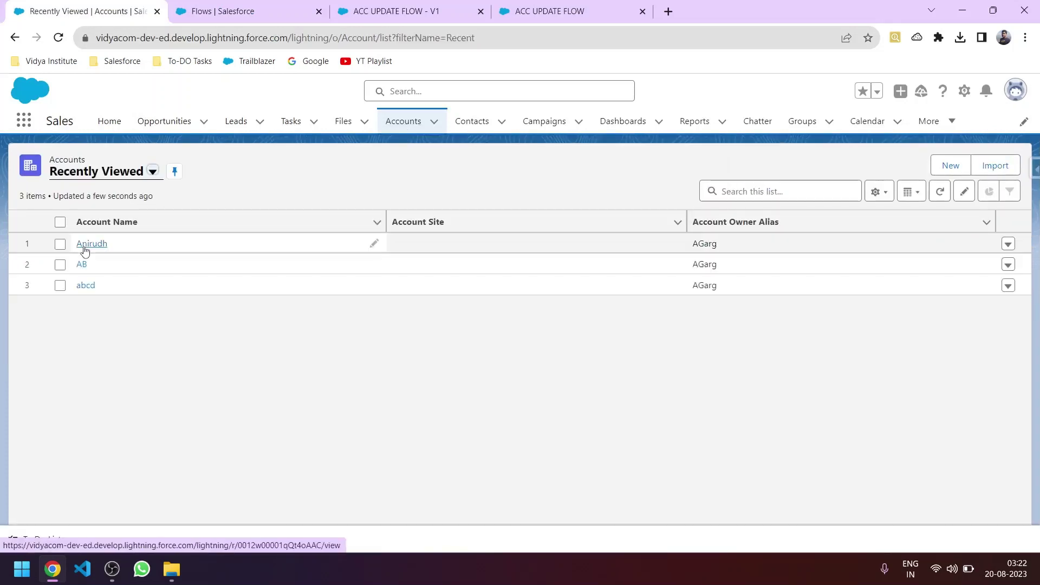
{"action": "left_click", "coordinate": [97, 243]}
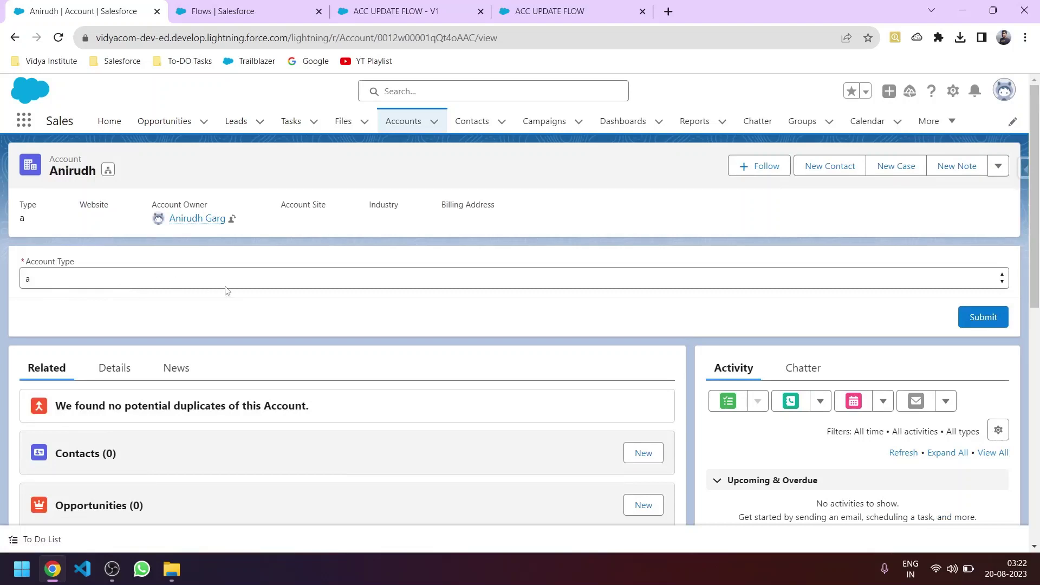
{"action": "left_click", "coordinate": [410, 121]}
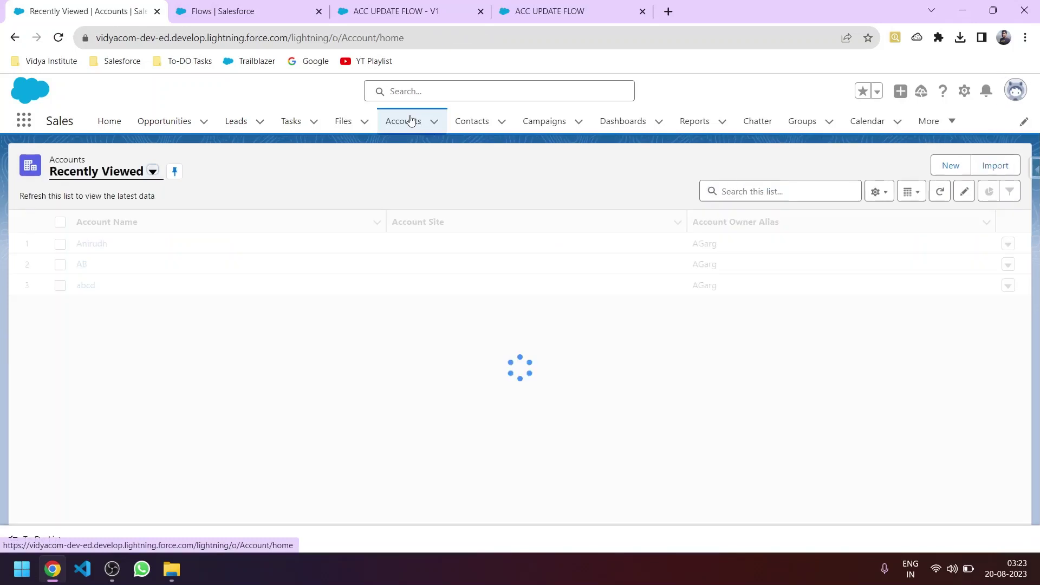